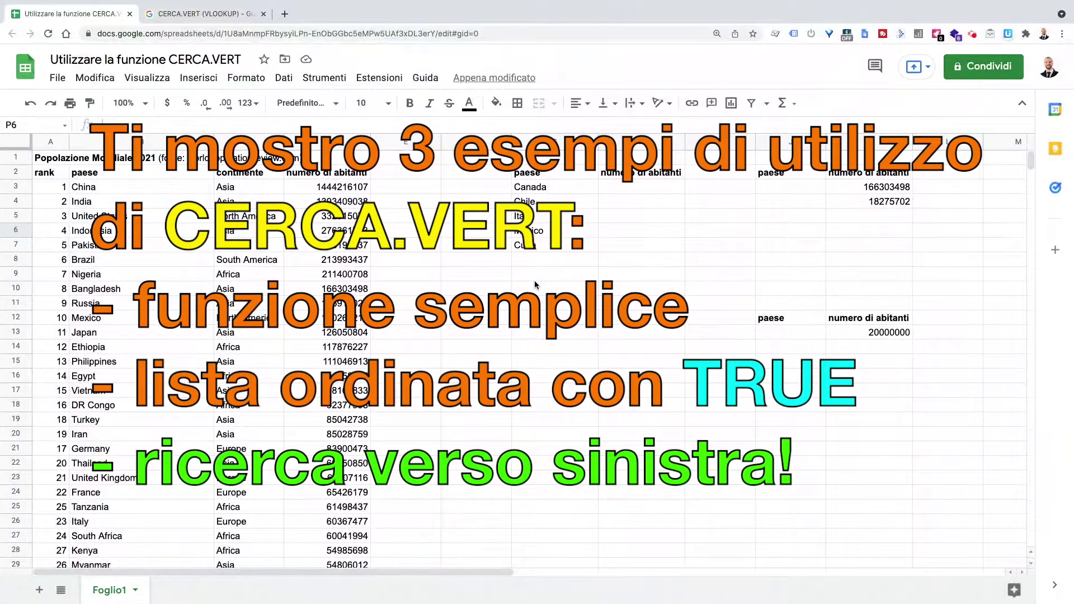
Switch to the browser tab with the CERCA.VERT (VLOOKUP) help article
{"action": "left_click", "coordinate": [226, 19]}
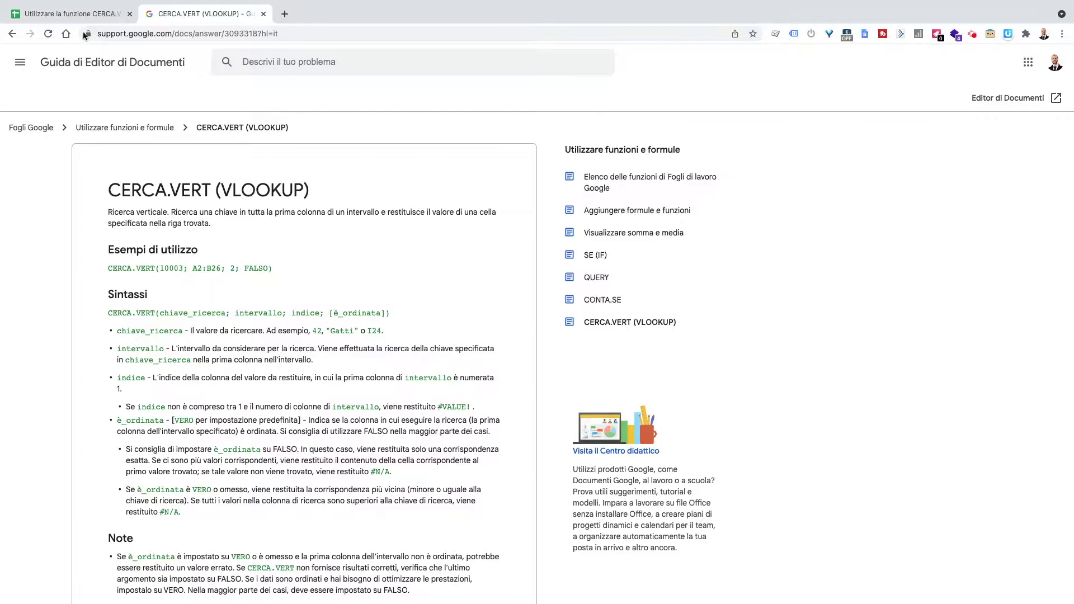
Go back to the tab with the population spreadsheet
{"action": "left_click", "coordinate": [81, 14]}
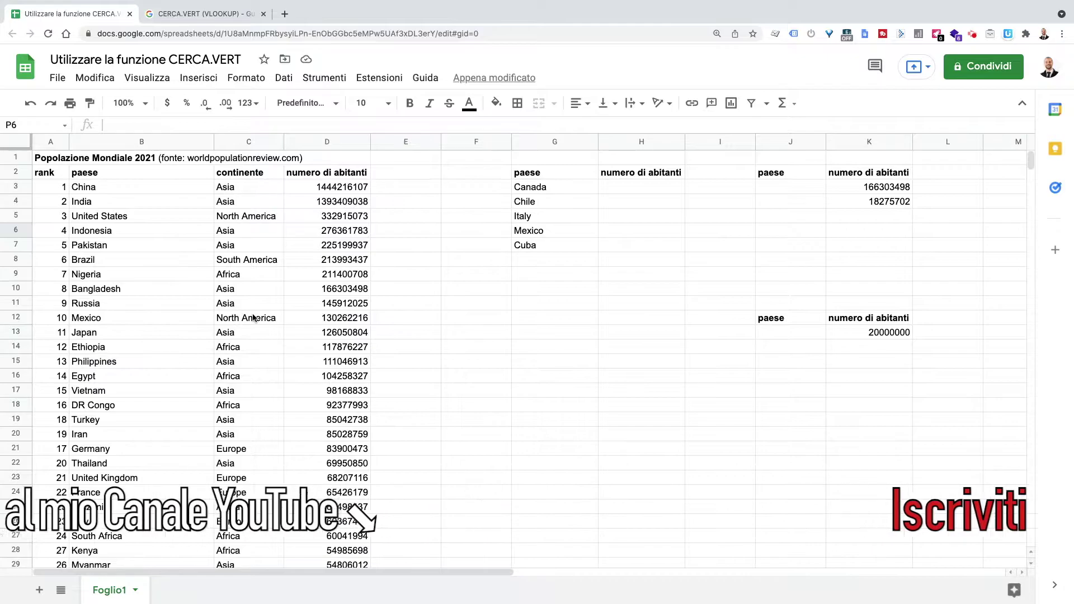
{"action": "mouse_move", "coordinate": [1030, 163]}
{"action": "left_mouse_down"}
{"action": "mouse_move", "coordinate": [1028, 257]}
{"action": "mouse_move", "coordinate": [1030, 158]}
{"action": "left_mouse_up"}
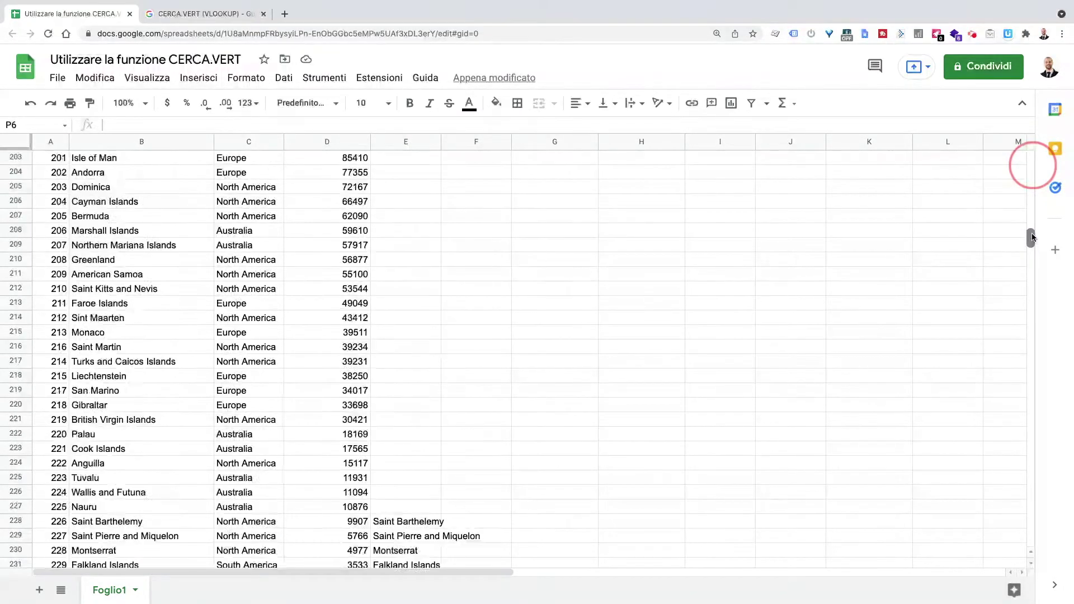
{"action": "left_click", "coordinate": [166, 173]}
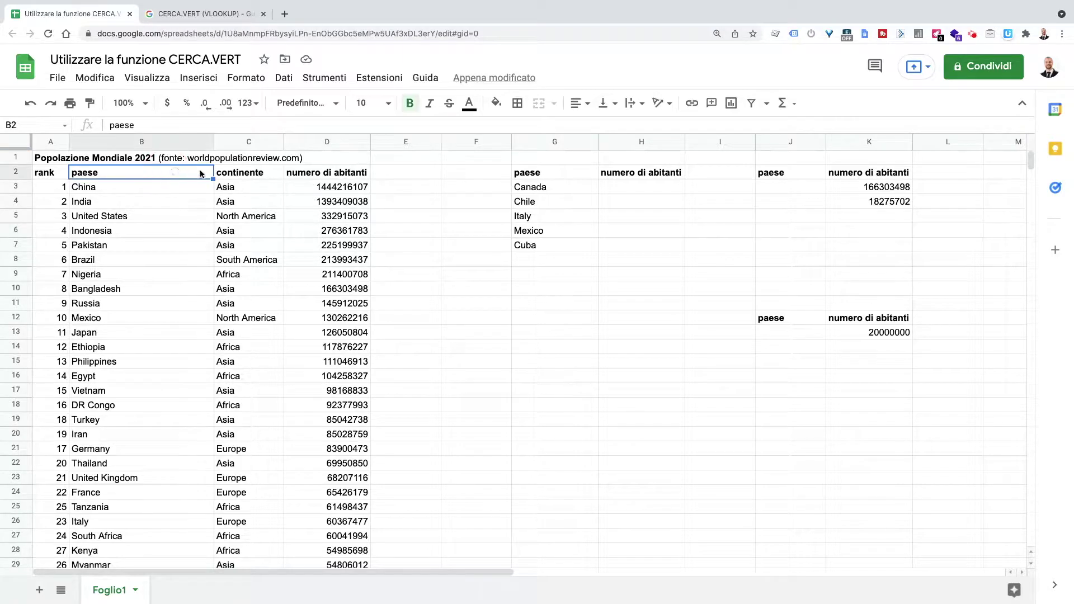
{"action": "left_click", "coordinate": [330, 175]}
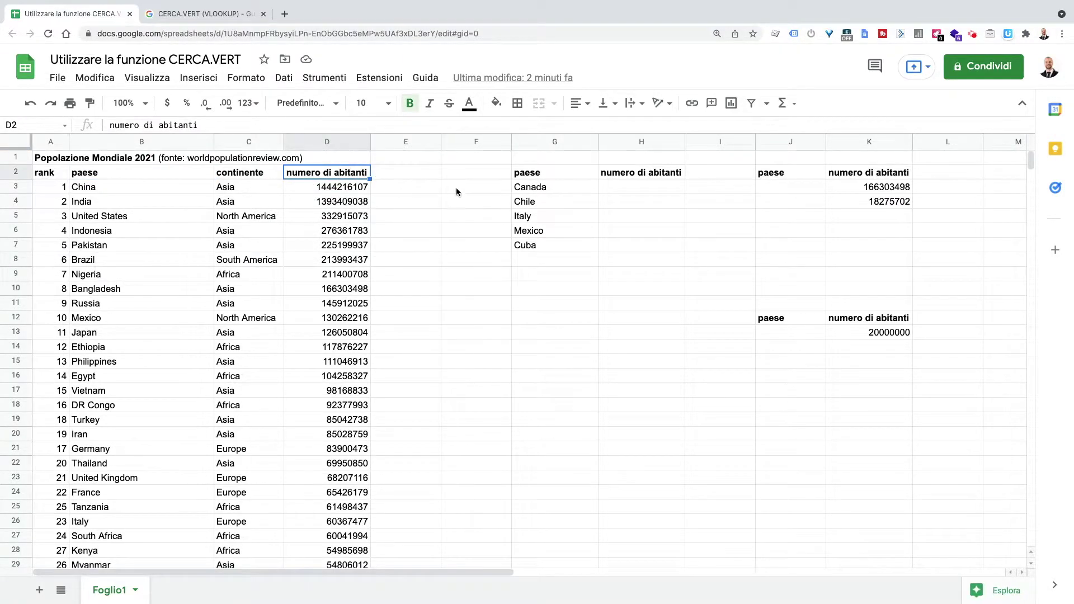
{"action": "left_click_drag", "start_coordinate": [536, 192], "coordinate": [546, 245]}
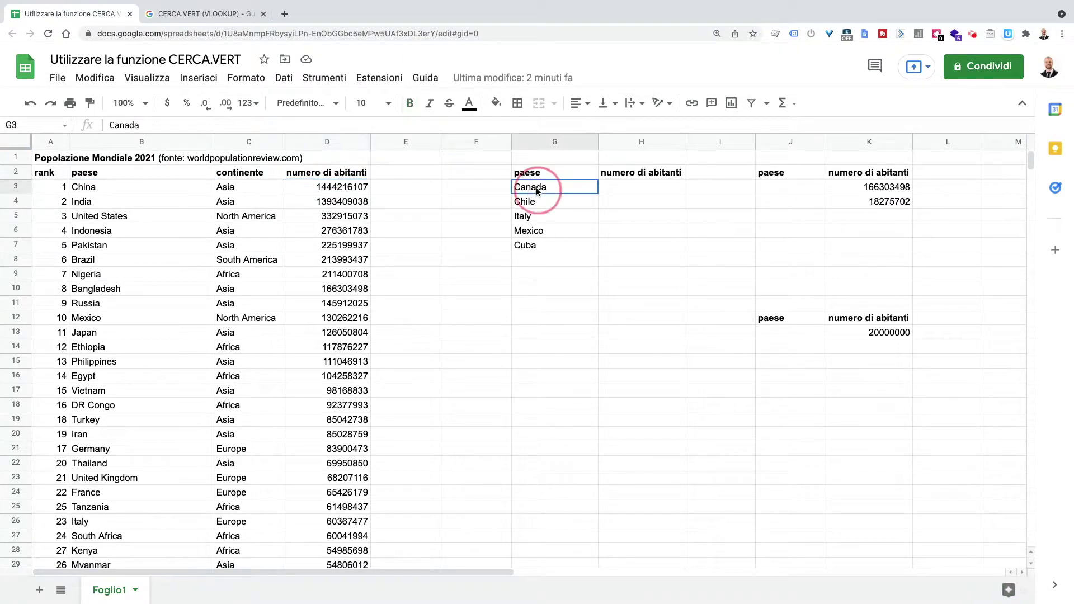
{"action": "left_click", "coordinate": [540, 219]}
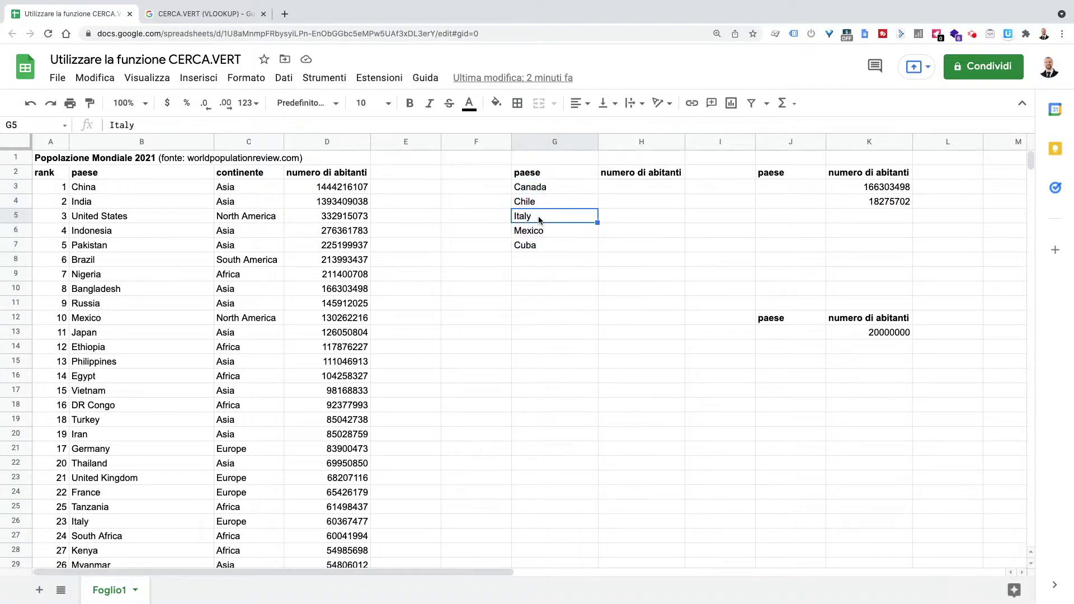
{"action": "left_click", "coordinate": [88, 526]}
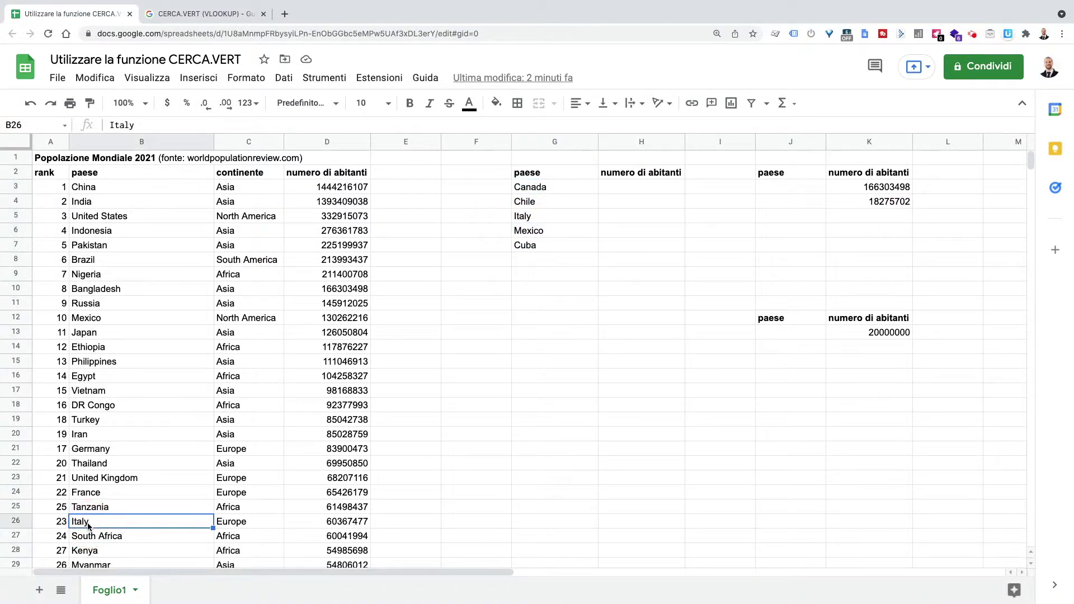
{"action": "left_click", "coordinate": [548, 219]}
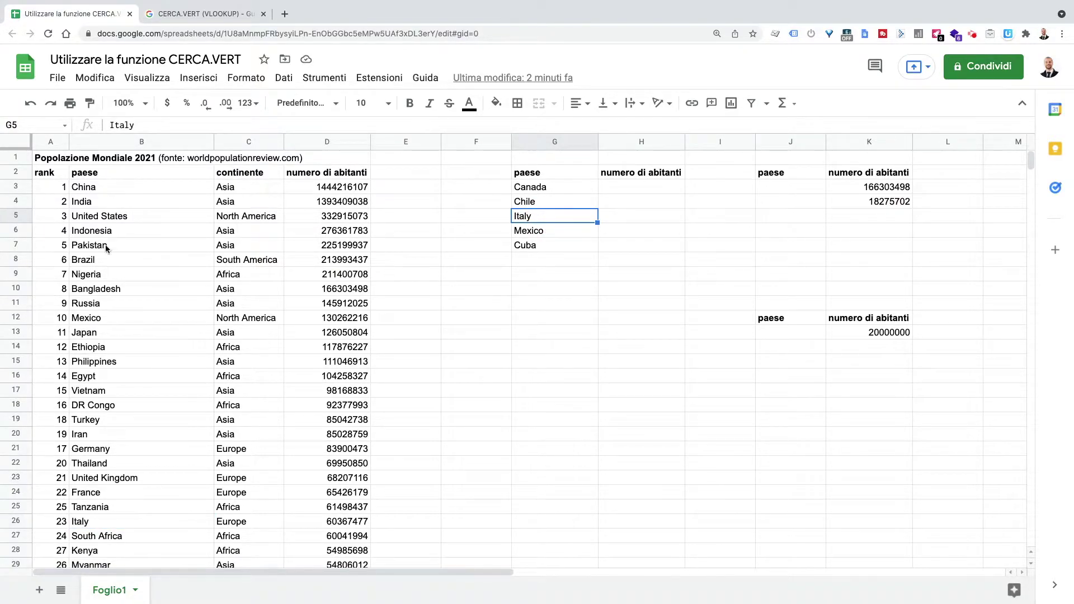
{"action": "left_click", "coordinate": [100, 525]}
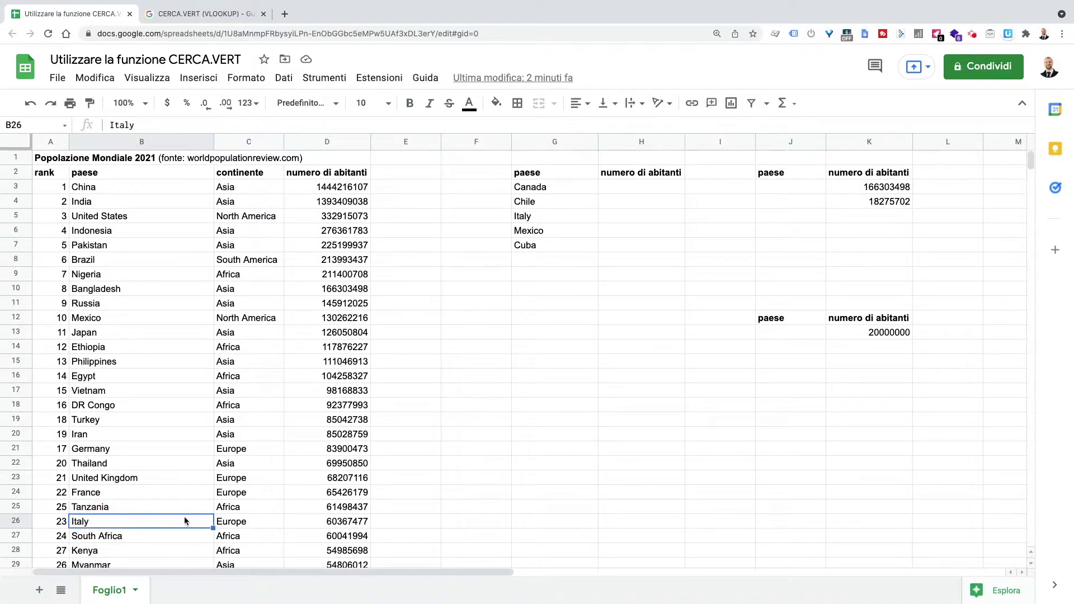
{"action": "left_click", "coordinate": [323, 523]}
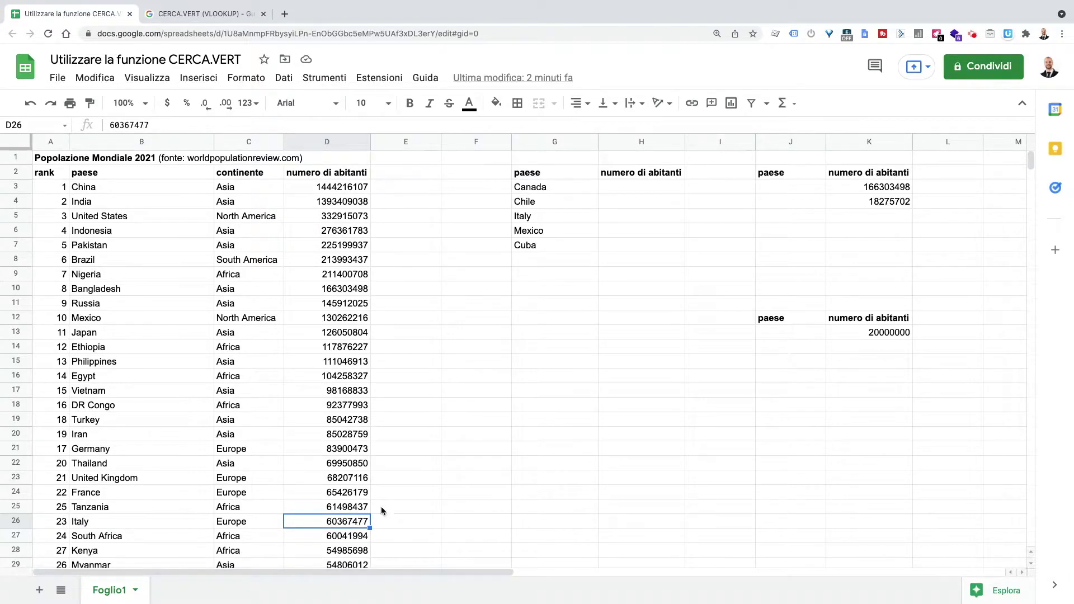
{"action": "left_click", "coordinate": [629, 187]}
{"action": "left_click", "coordinate": [264, 126]}
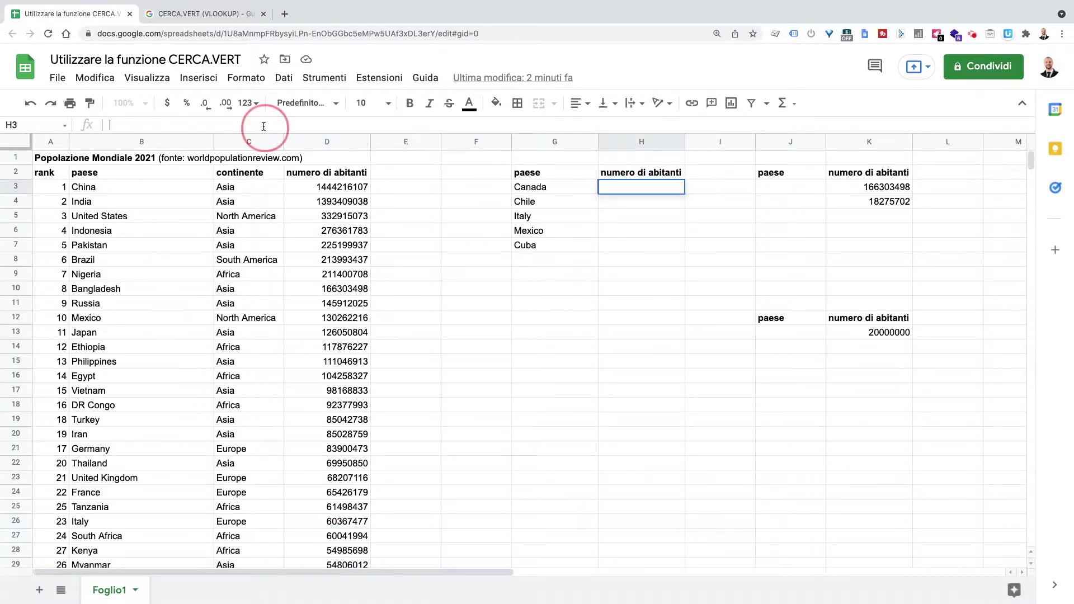
Enter =CERCA.VERT(G3;B3:D234;3;FALSO) in H3 to get Canada's population
{"action": "type", "text": "=CERCA.VERT("}
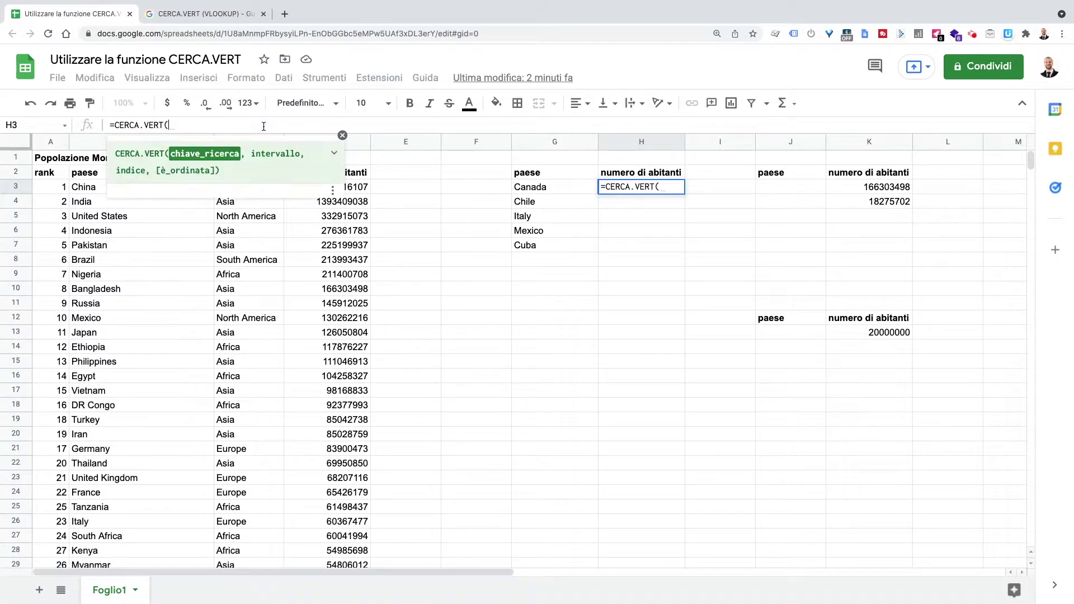
{"action": "type", "text": "G3"}
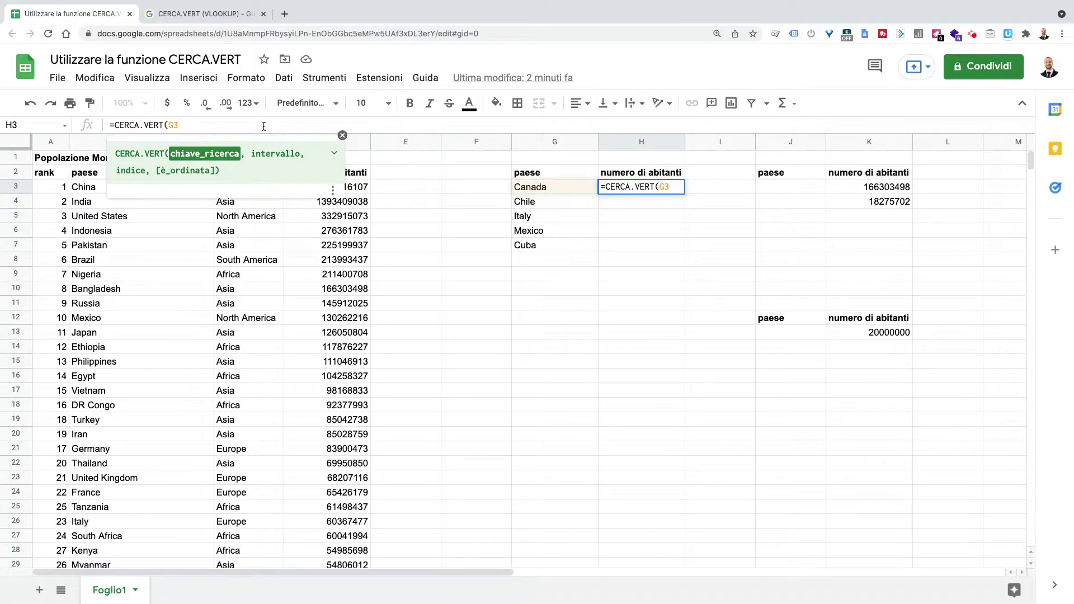
{"action": "type", "text": ";"}
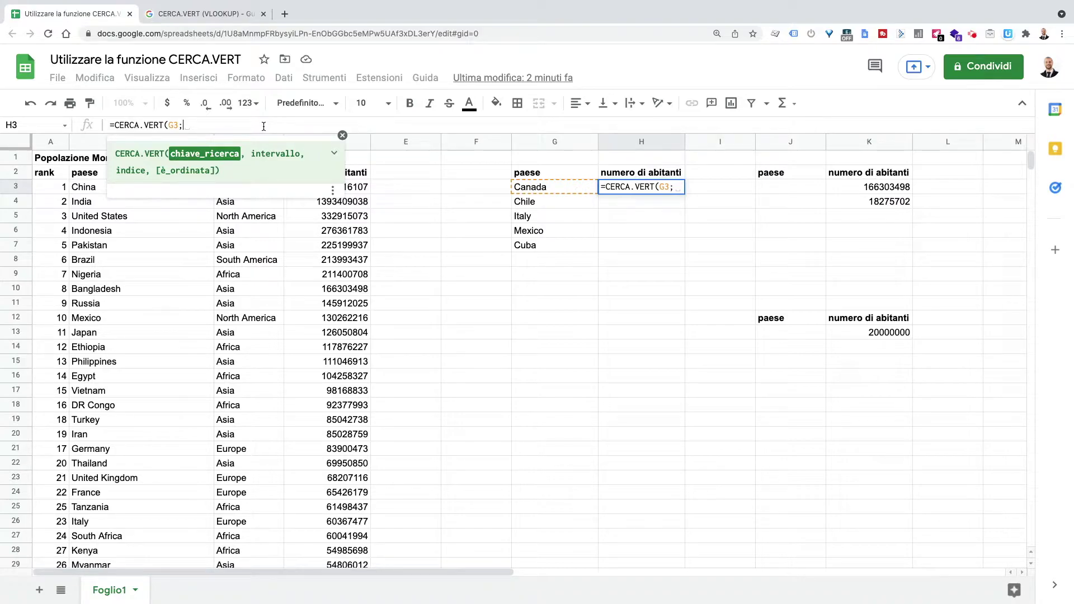
{"action": "type", "text": "B"}
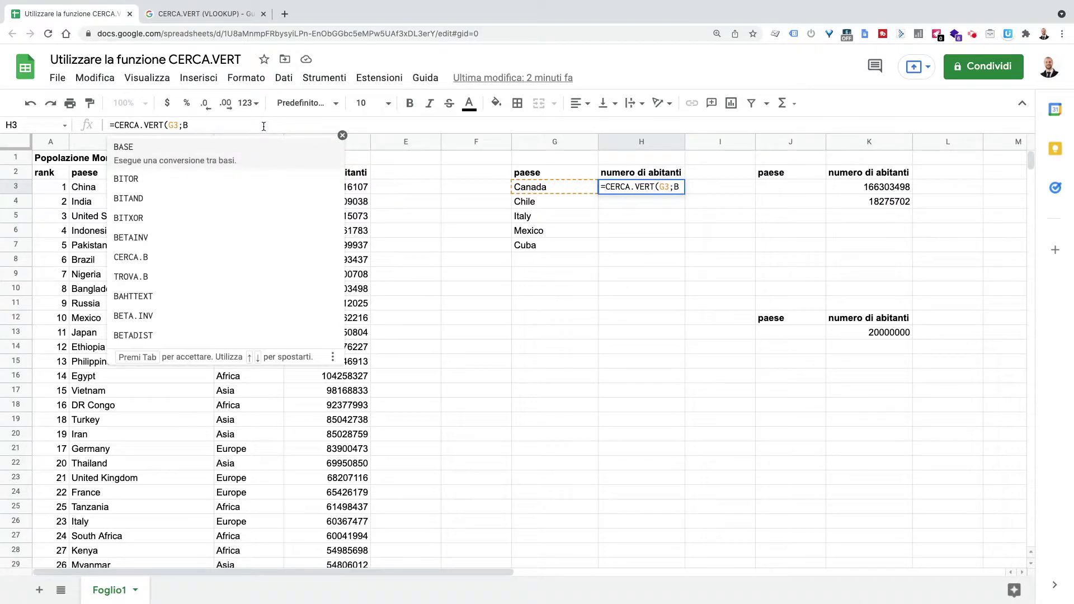
{"action": "type", "text": "3:D234;"}
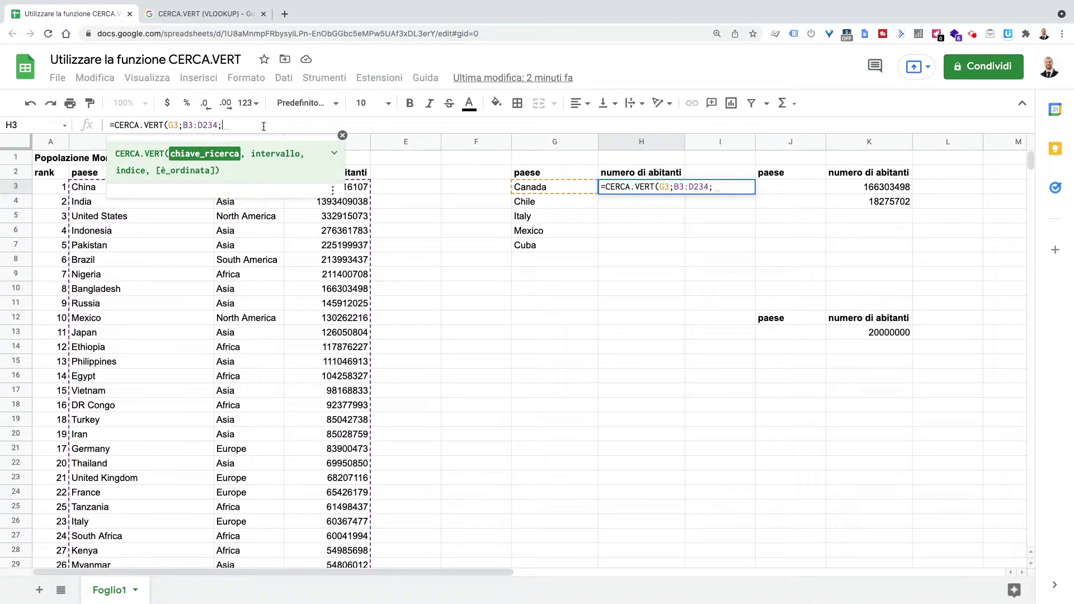
{"action": "type", "text": "3"}
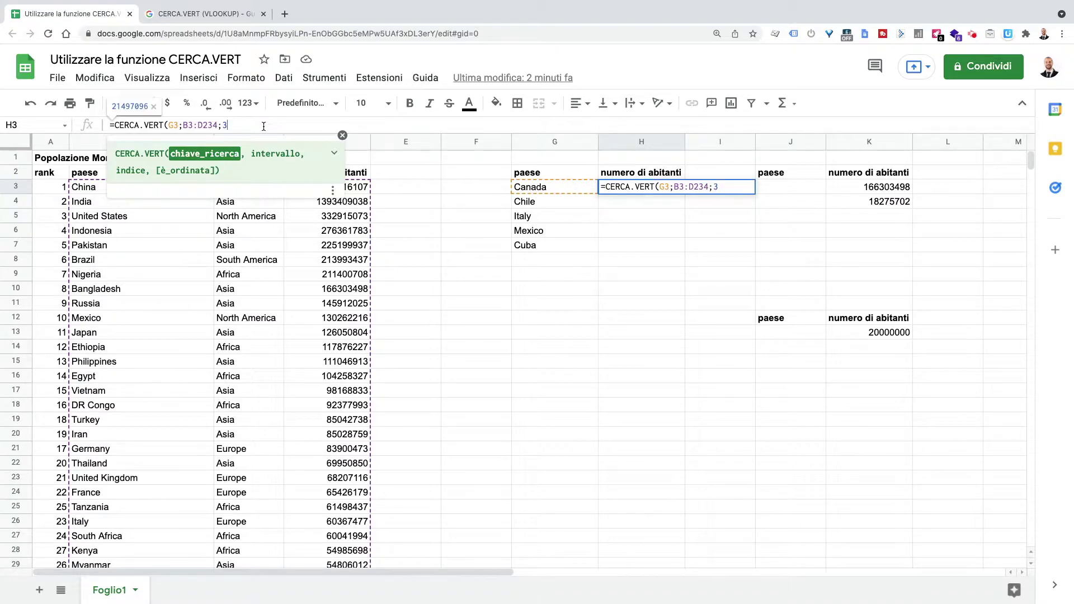
{"action": "type", "text": ";FALSO)"}
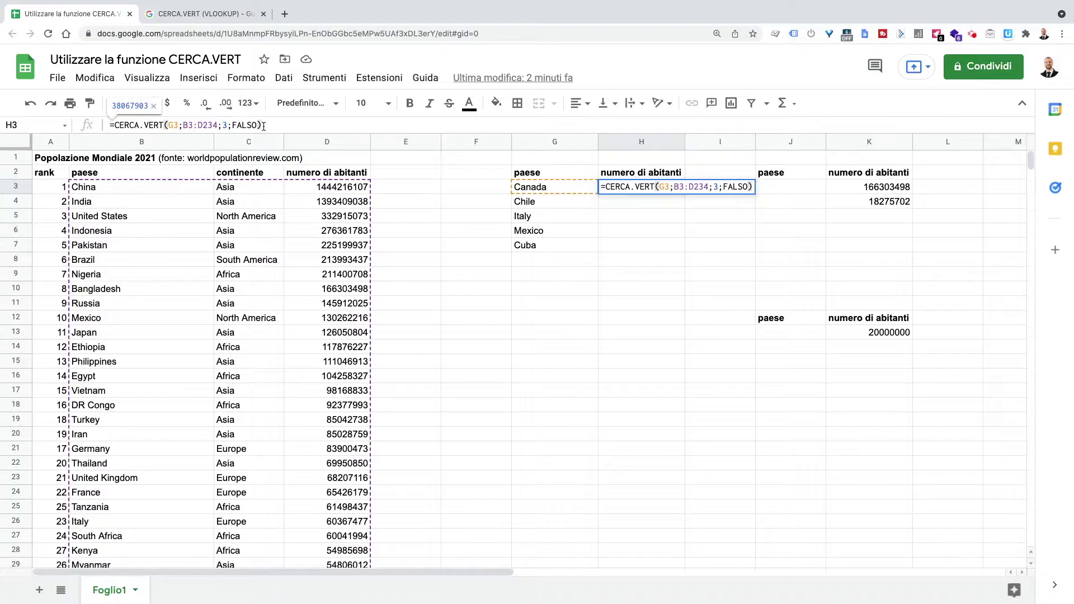
{"action": "key", "text": "Return"}
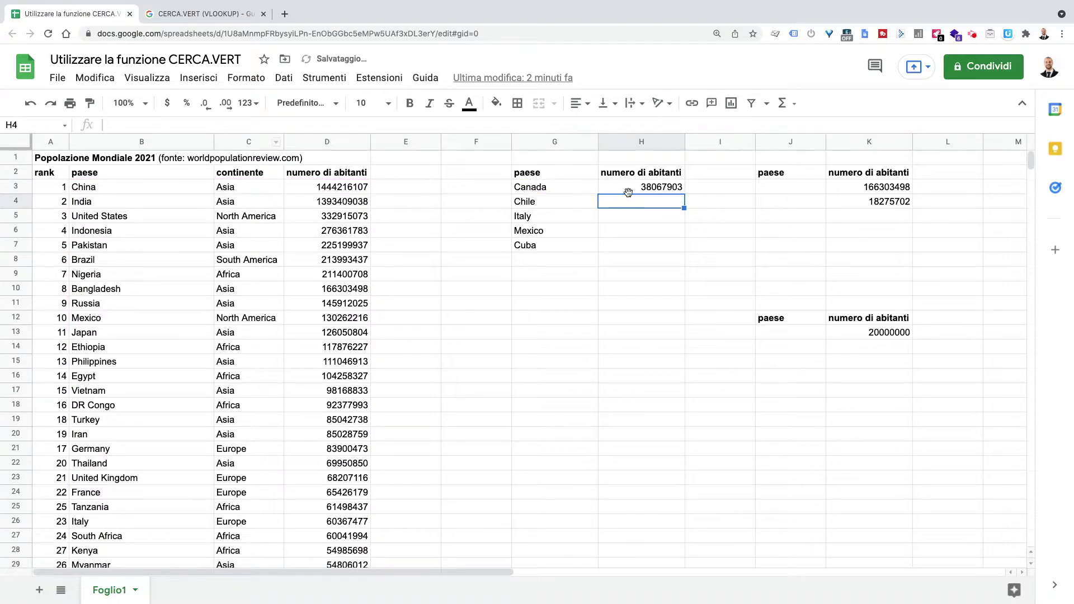
Lock H3's lookup range as $B$3:$D$234 and fill the formula down to H7
{"action": "left_click", "coordinate": [642, 191]}
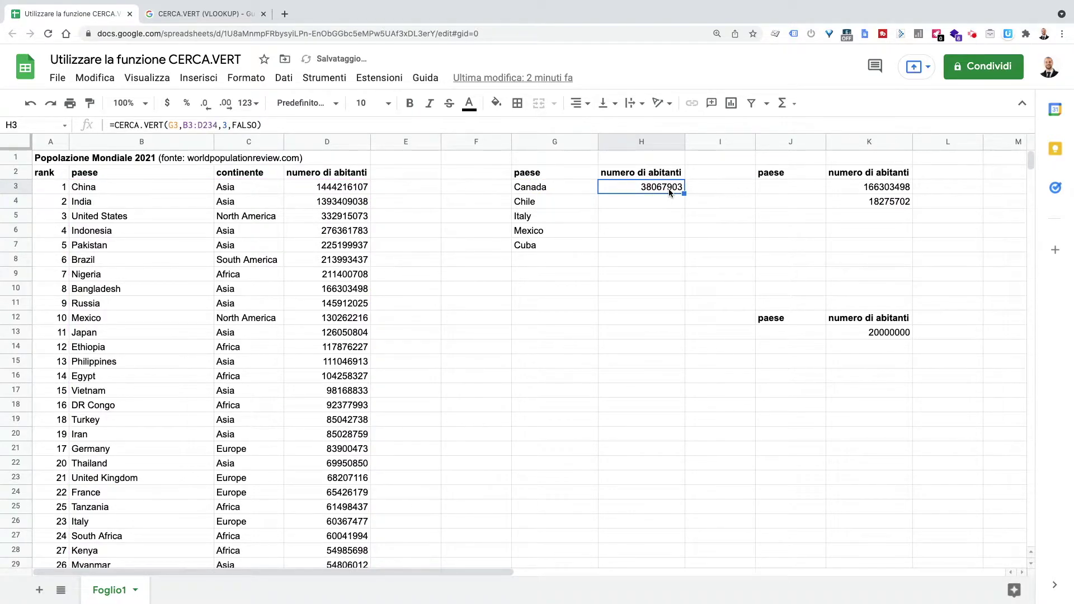
{"action": "left_click", "coordinate": [202, 125]}
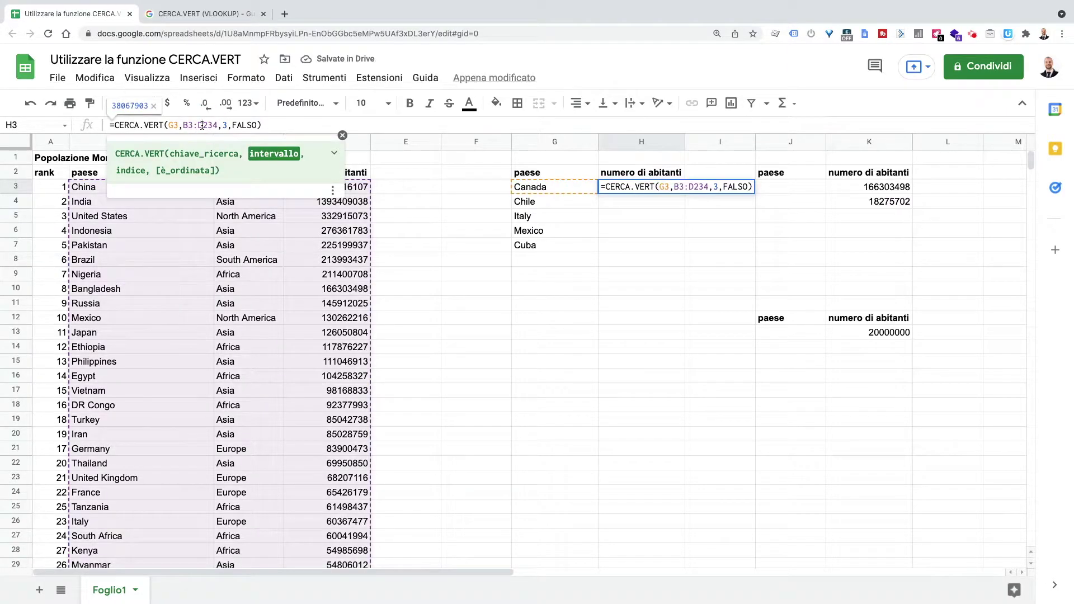
{"action": "key", "text": "F4"}
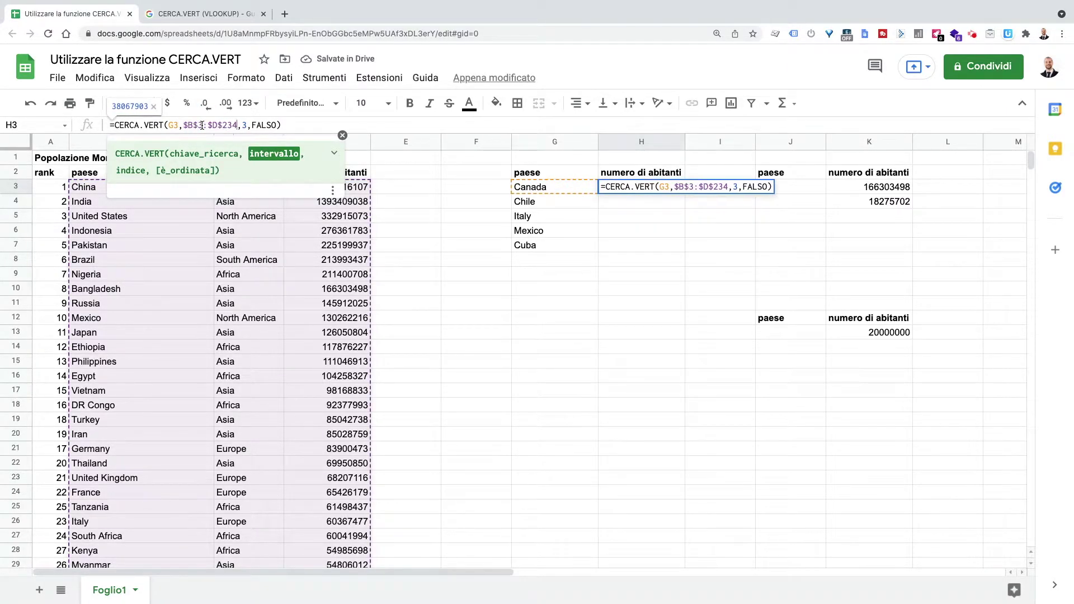
{"action": "key", "text": "Return"}
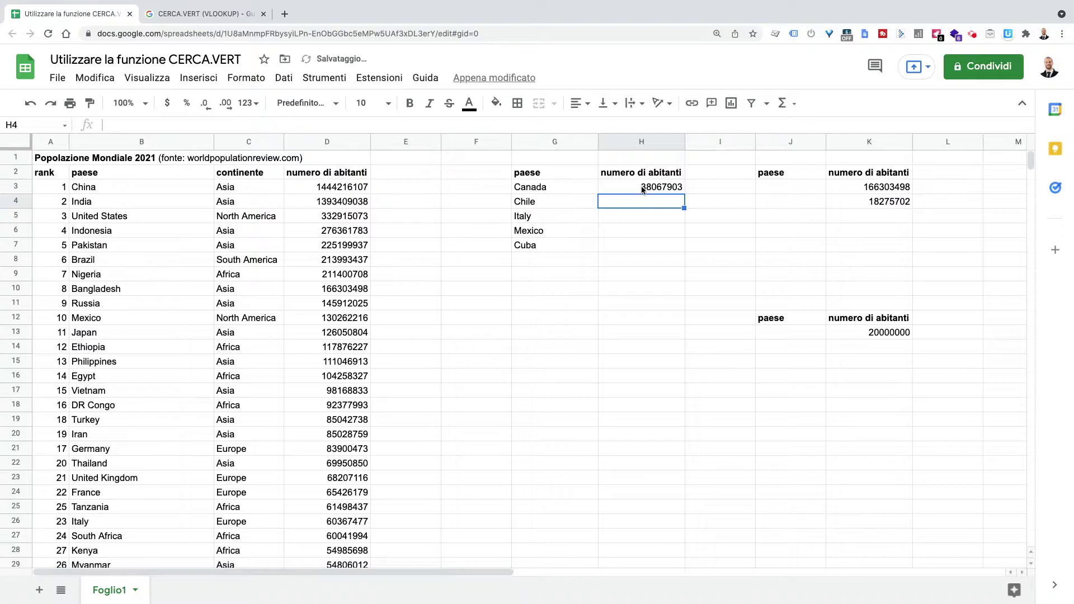
{"action": "left_click_drag", "start_coordinate": [676, 194], "coordinate": [680, 246]}
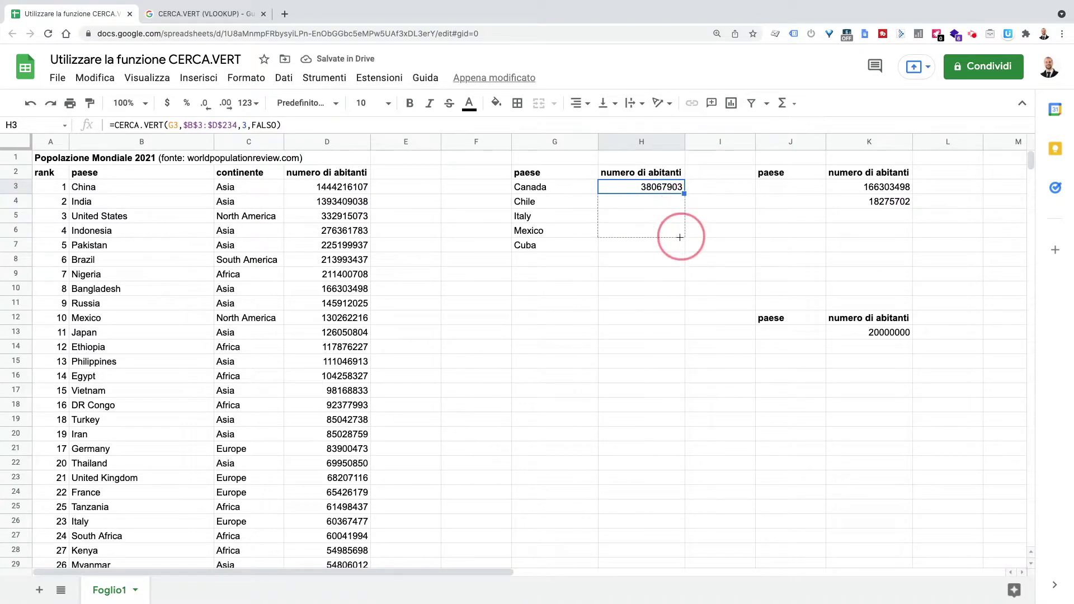
Highlight Italy's looked-up population and its source row to compare them
{"action": "left_click", "coordinate": [555, 217]}
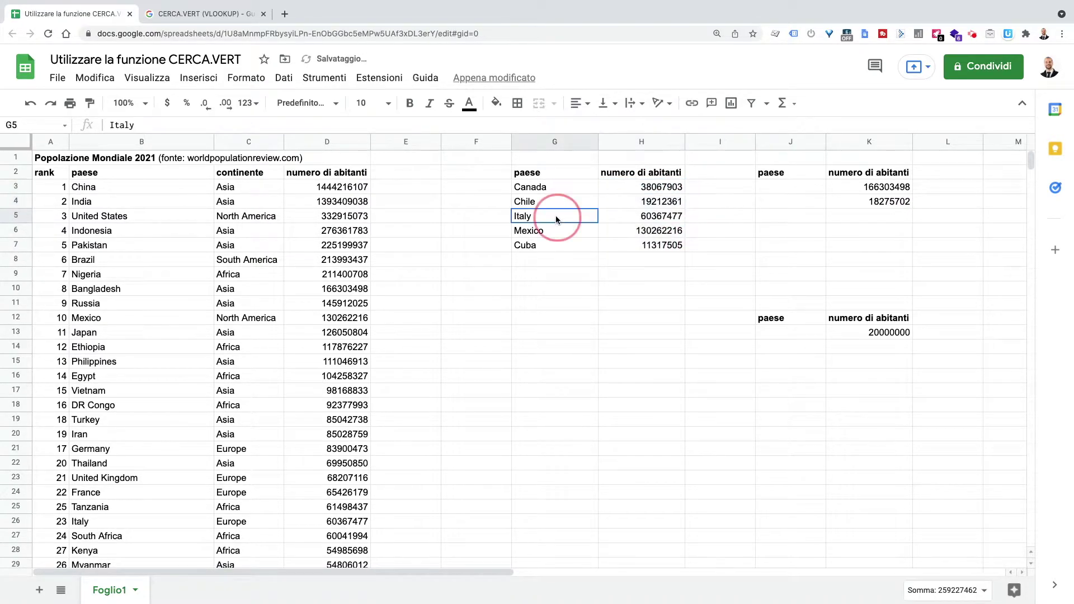
{"action": "left_click_drag", "start_coordinate": [635, 220], "coordinate": [638, 218]}
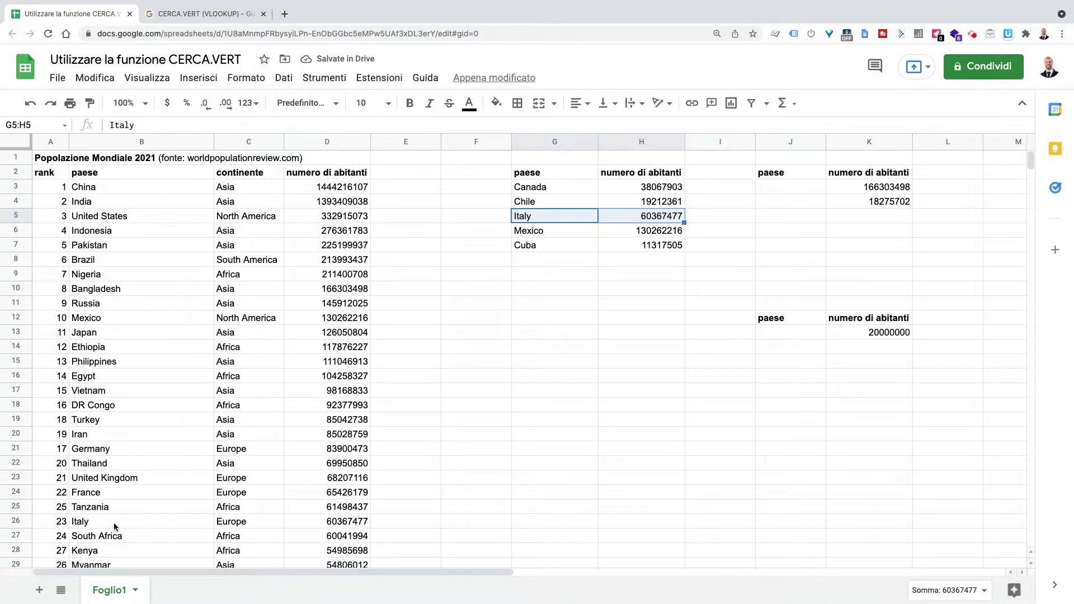
{"action": "left_click_drag", "start_coordinate": [113, 523], "coordinate": [330, 521]}
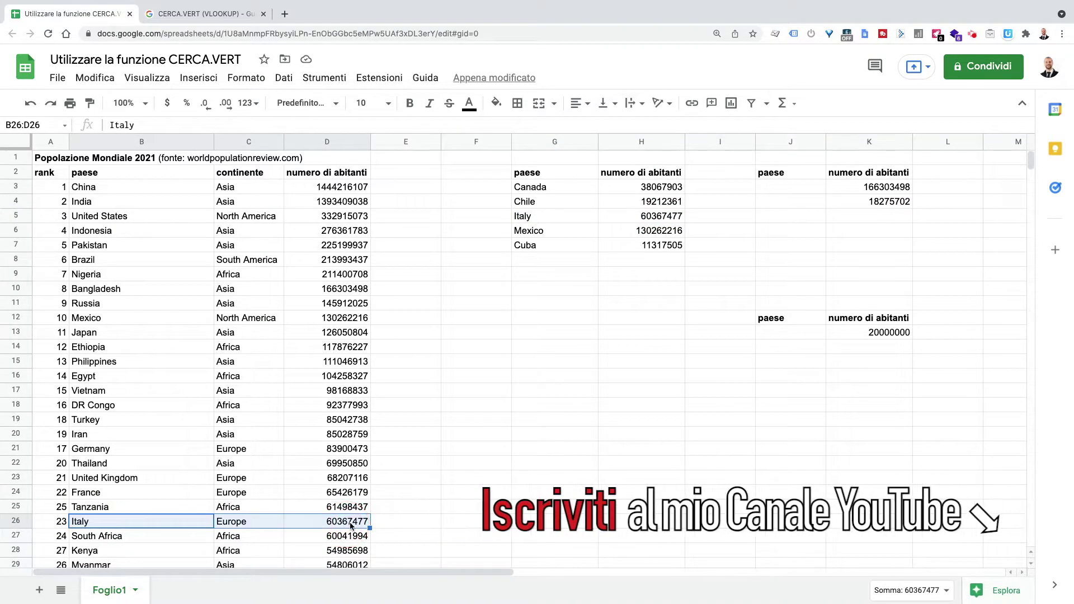
{"action": "left_click", "coordinate": [644, 220]}
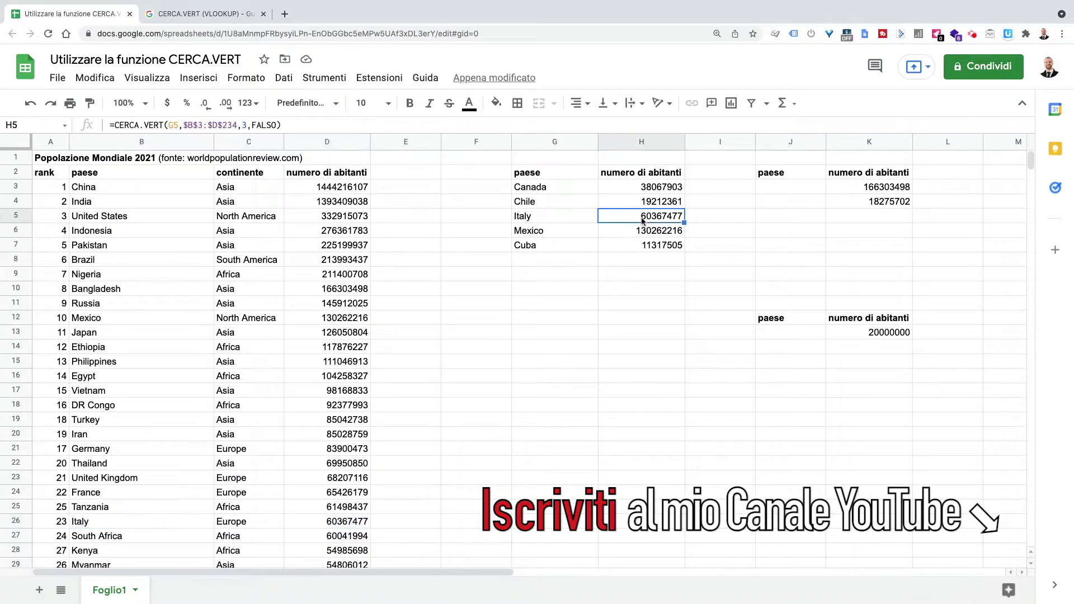
{"action": "double_click", "coordinate": [174, 125]}
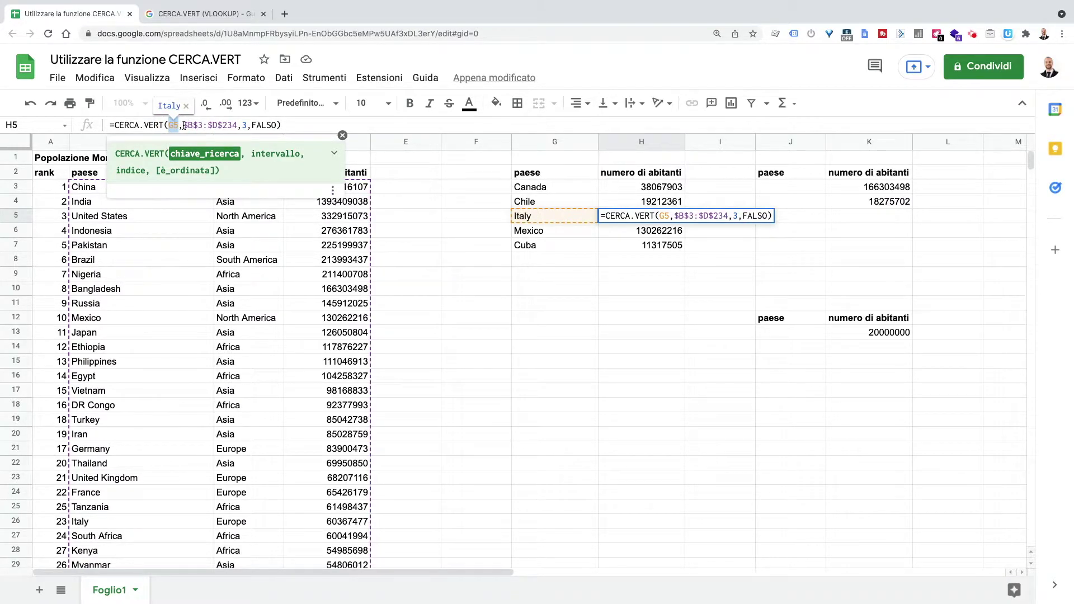
{"action": "left_click_drag", "start_coordinate": [184, 125], "coordinate": [235, 125]}
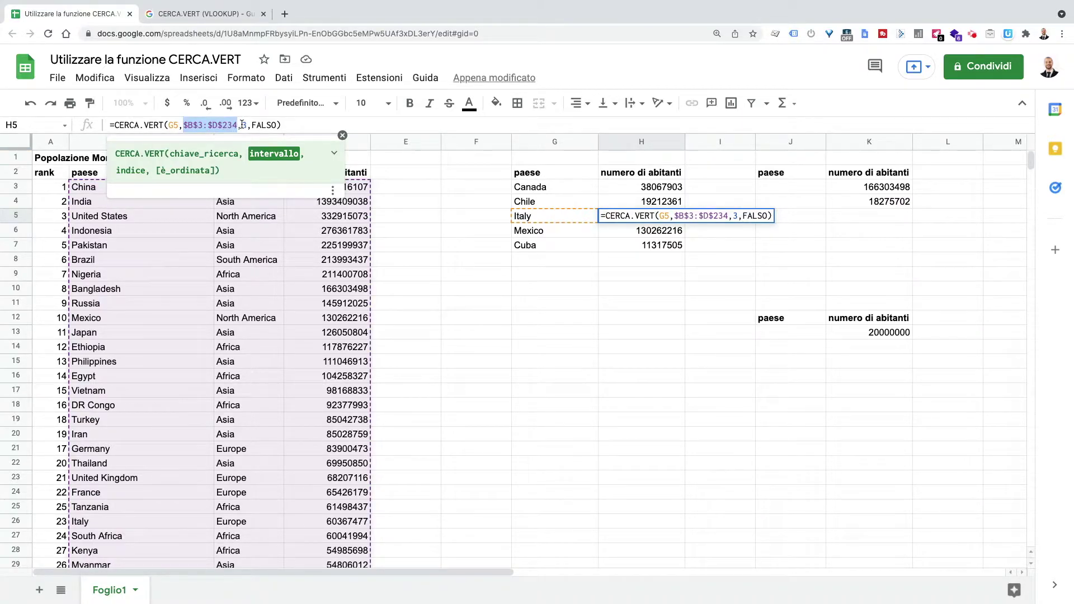
{"action": "double_click", "coordinate": [244, 124]}
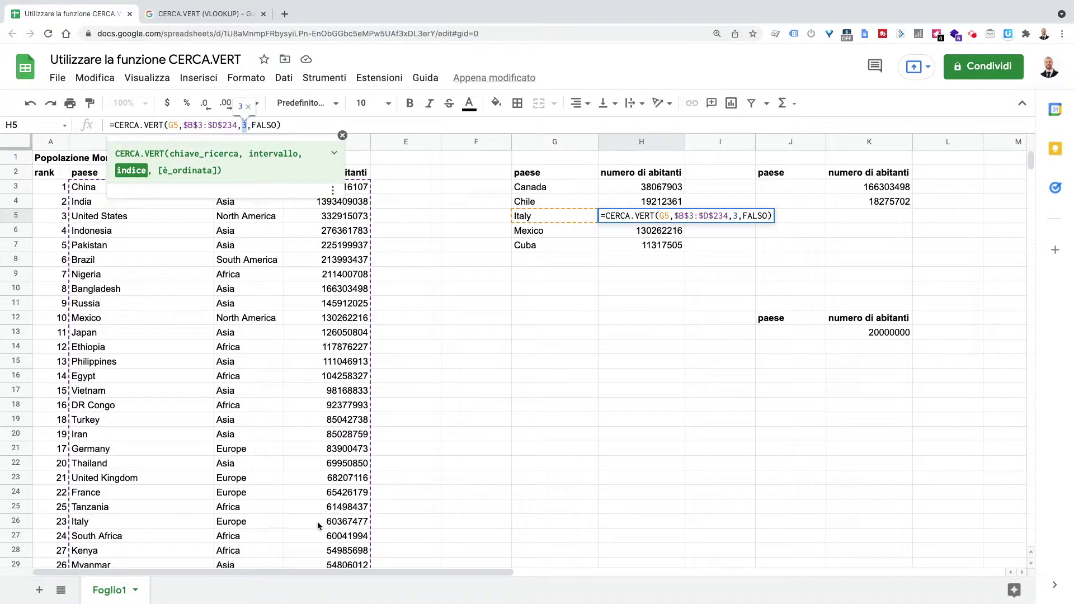
{"action": "left_click", "coordinate": [260, 126]}
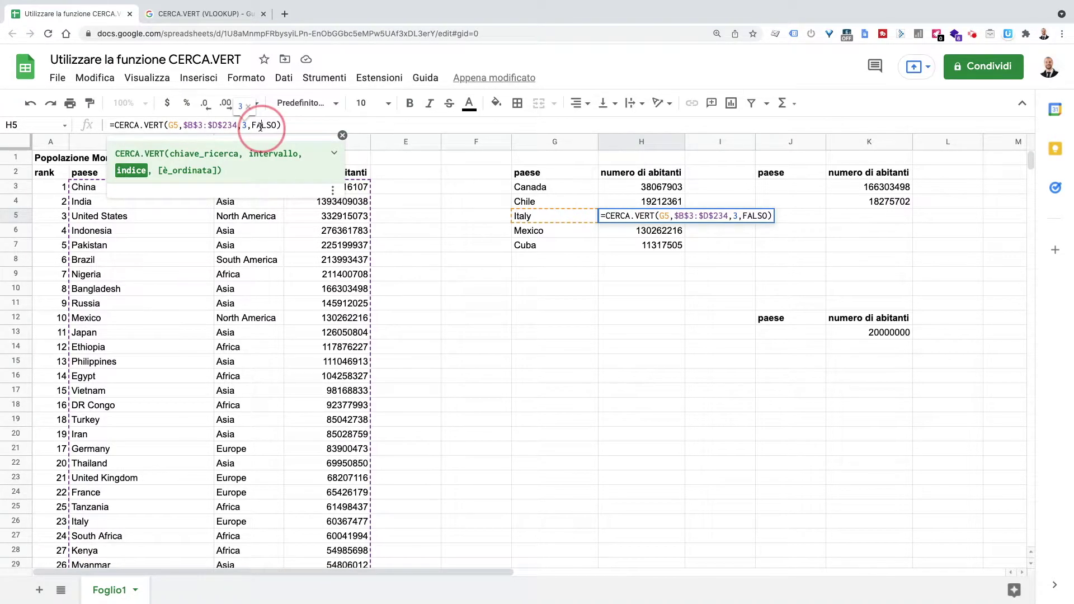
{"action": "left_click", "coordinate": [341, 137]}
{"action": "key", "text": "Return"}
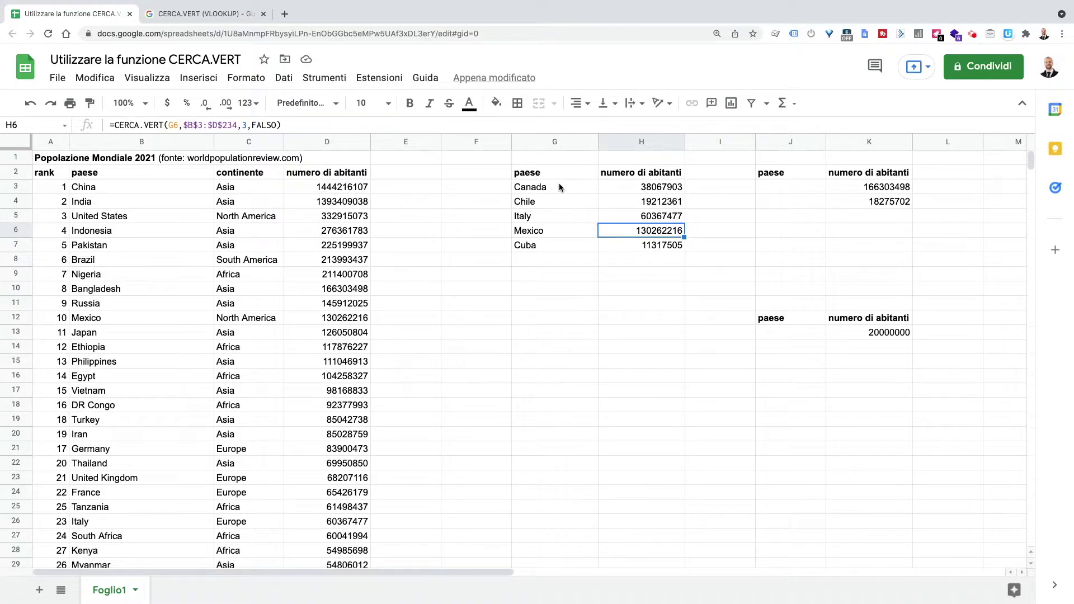
Copy the G2:H7 lookup table to G12
{"action": "left_click_drag", "start_coordinate": [561, 169], "coordinate": [620, 244]}
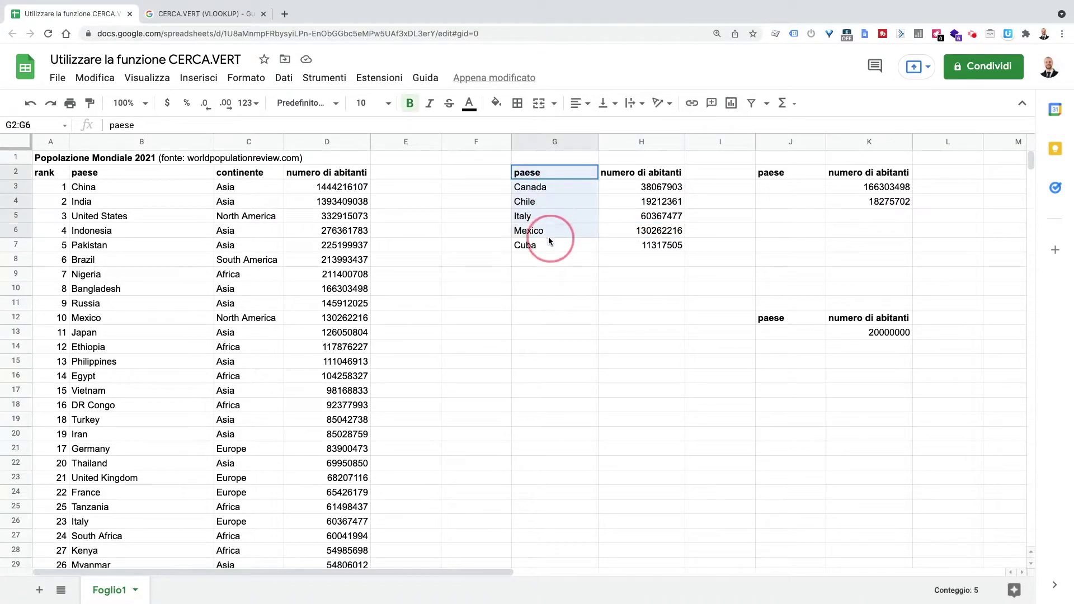
{"action": "key", "text": "ctrl+c"}
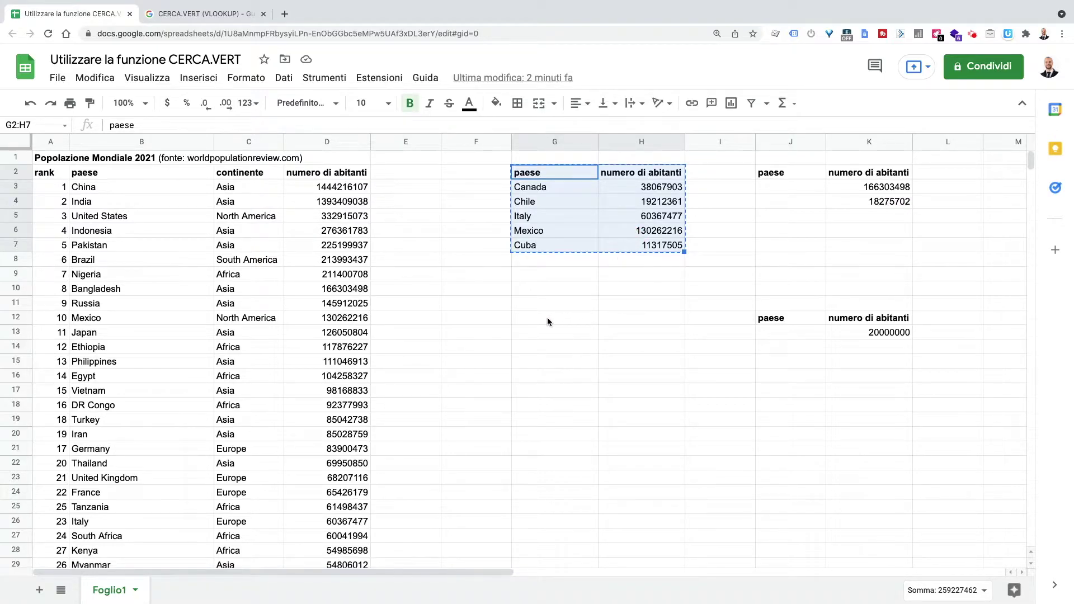
{"action": "left_click", "coordinate": [548, 318]}
{"action": "key", "text": "ctrl+v"}
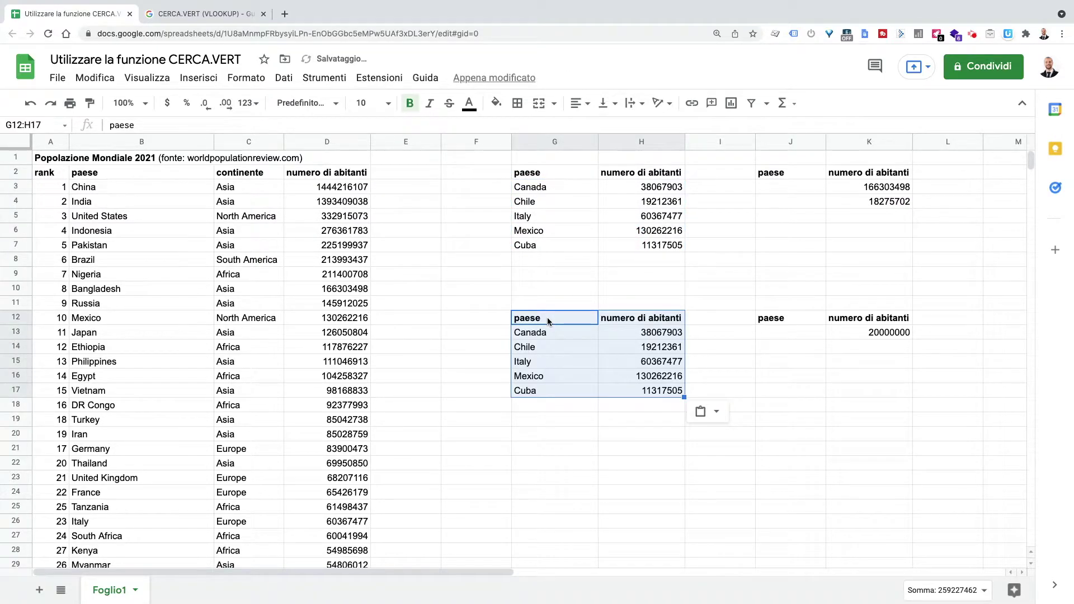
{"action": "left_click", "coordinate": [622, 336]}
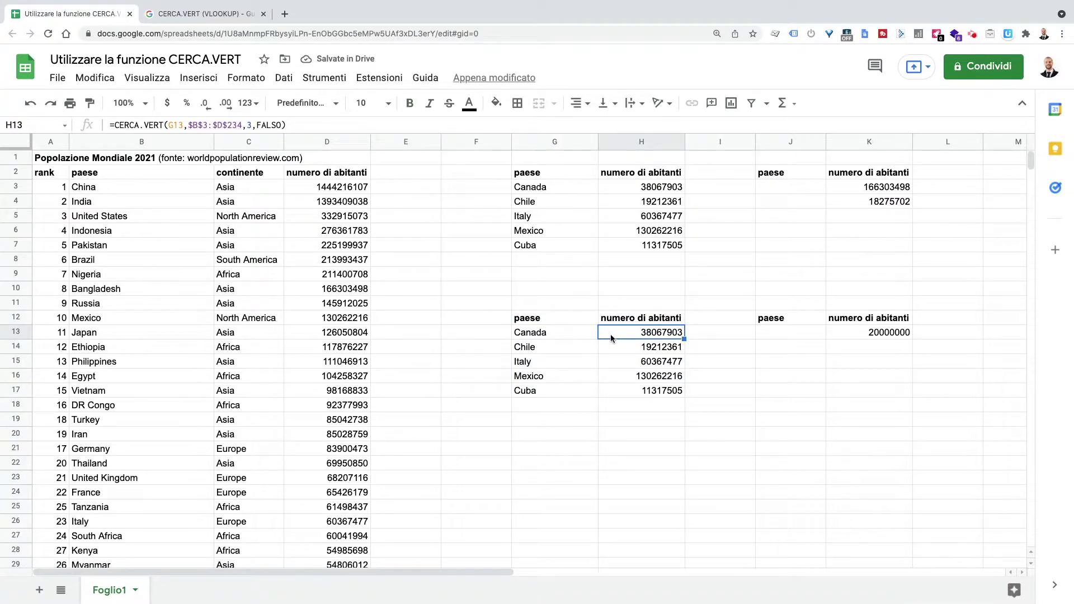
Swap the copy's columns so populations fill G12:G17 and countries fill H12:H17
{"action": "left_click_drag", "start_coordinate": [616, 336], "coordinate": [616, 357]}
{"action": "left_click_drag", "start_coordinate": [619, 318], "coordinate": [618, 396]}
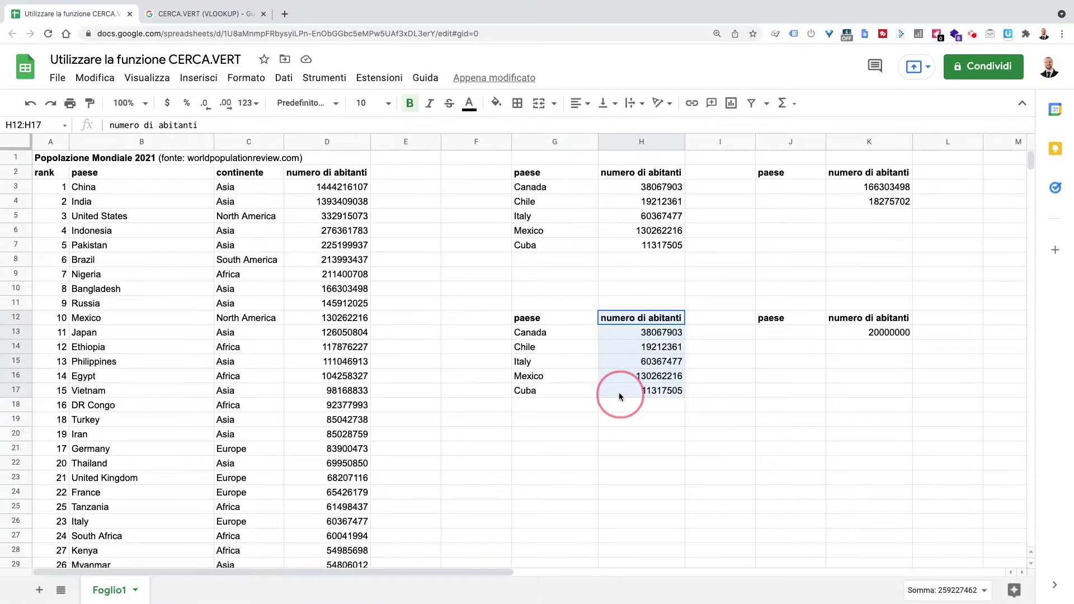
{"action": "mouse_move", "coordinate": [599, 324]}
{"action": "left_mouse_down"}
{"action": "mouse_move", "coordinate": [498, 317]}
{"action": "mouse_move", "coordinate": [542, 386]}
{"action": "left_mouse_up"}
{"action": "key", "text": "ctrl+c"}
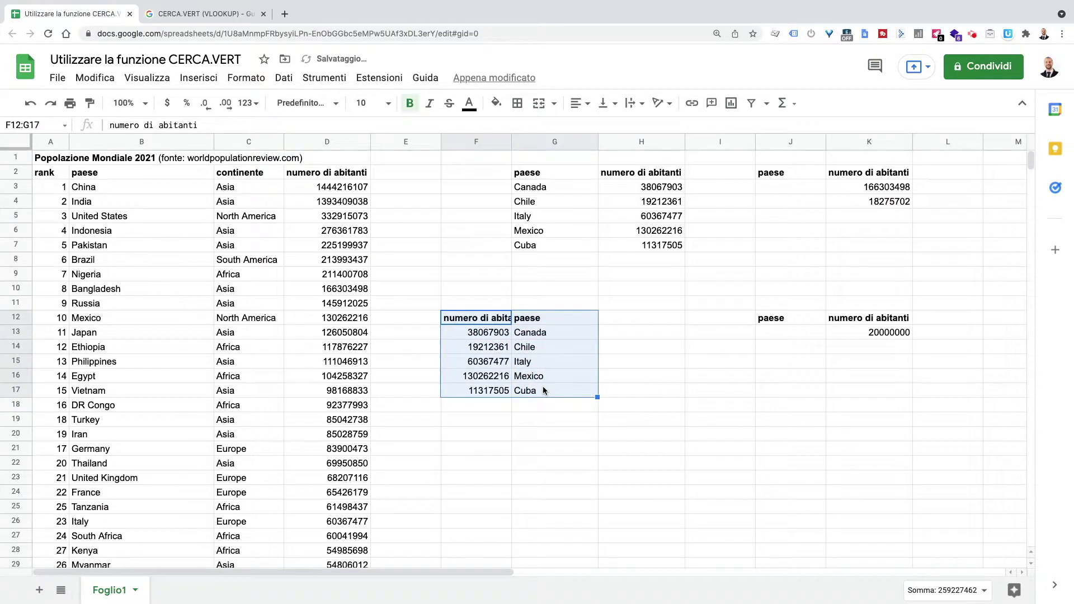
{"action": "left_click", "coordinate": [584, 317]}
{"action": "key", "text": "ctrl+v"}
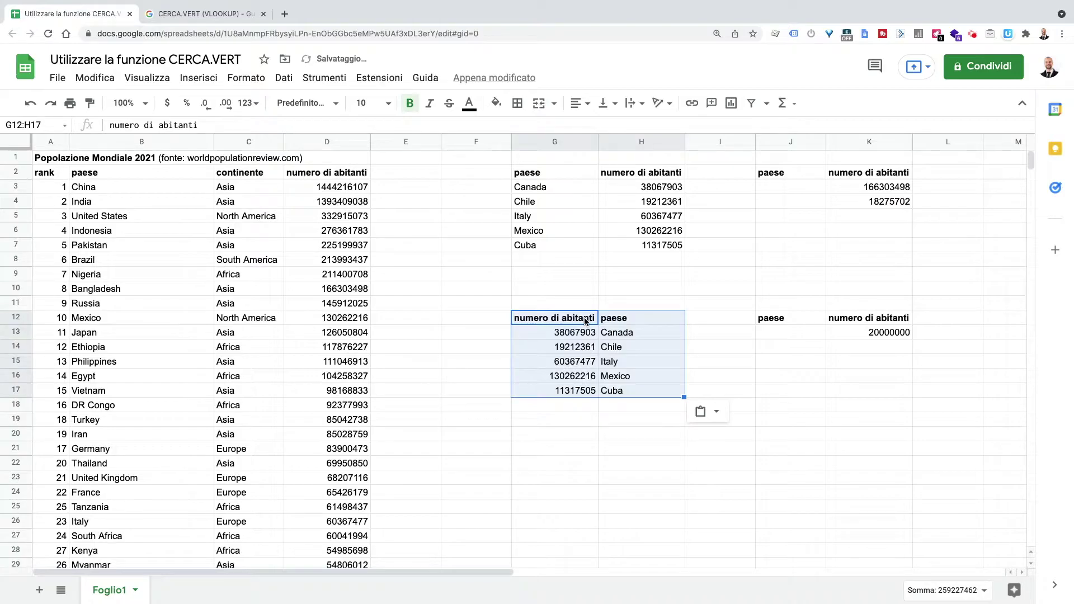
{"action": "left_click", "coordinate": [629, 419]}
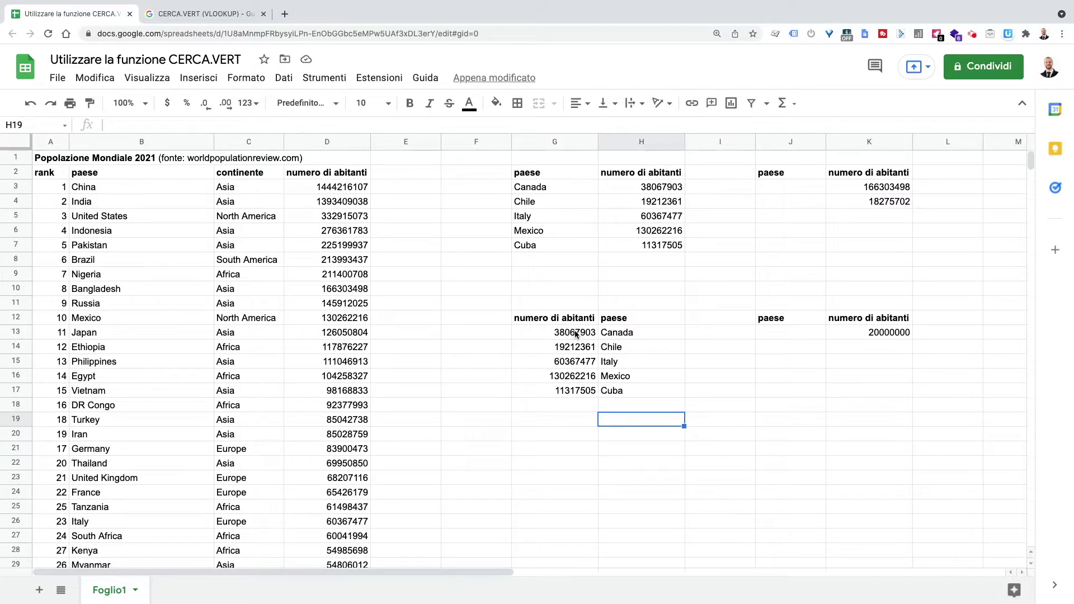
{"action": "left_click_drag", "start_coordinate": [576, 334], "coordinate": [643, 392]}
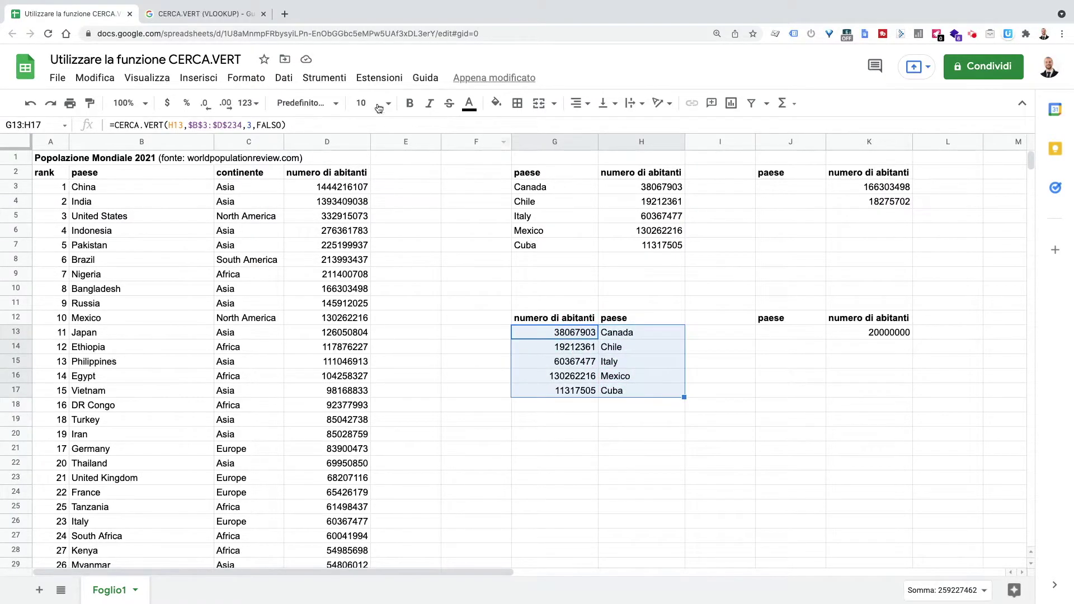
Sort G13:H17 ascending by column G: Cuba, Chile, Canada, Italy, Mexico
{"action": "left_click", "coordinate": [284, 78]}
{"action": "mouse_move", "coordinate": [336, 125]}
{"action": "left_click", "coordinate": [560, 188]}
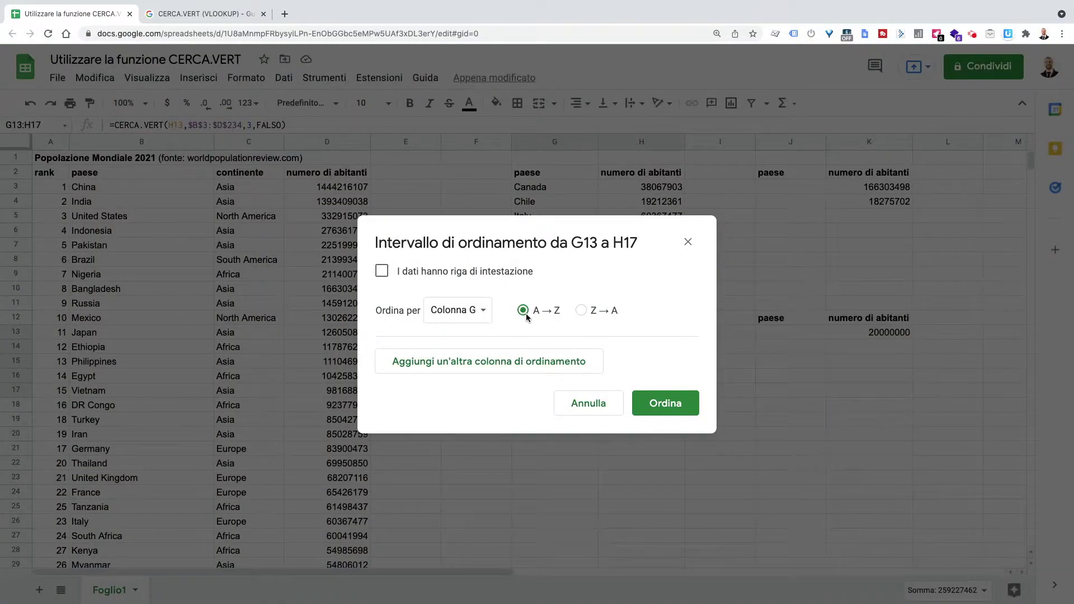
{"action": "left_click", "coordinate": [646, 405]}
{"action": "left_click", "coordinate": [562, 334]}
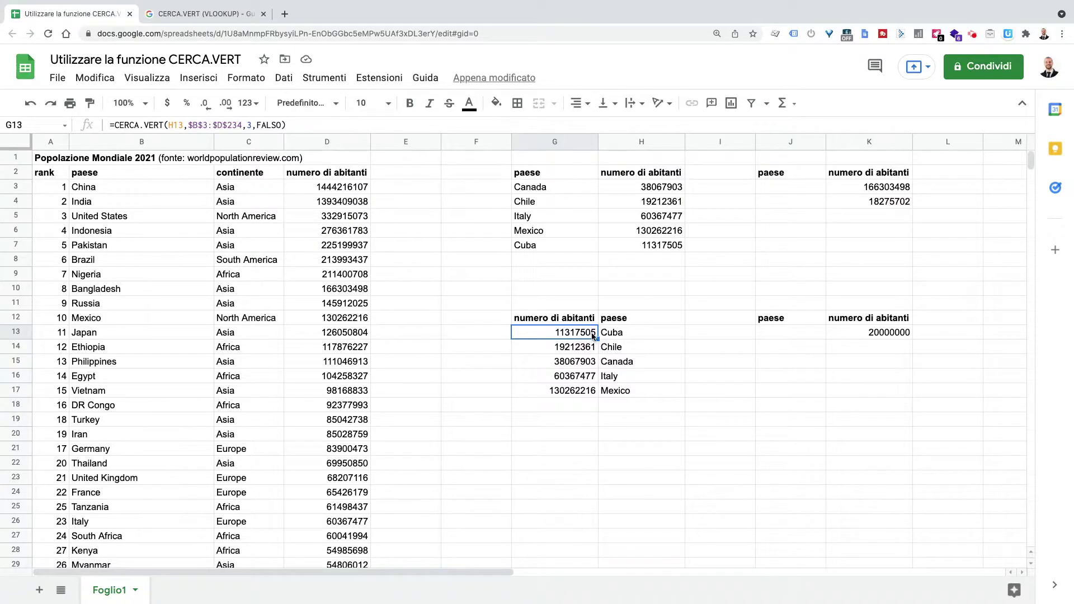
{"action": "left_click", "coordinate": [883, 334]}
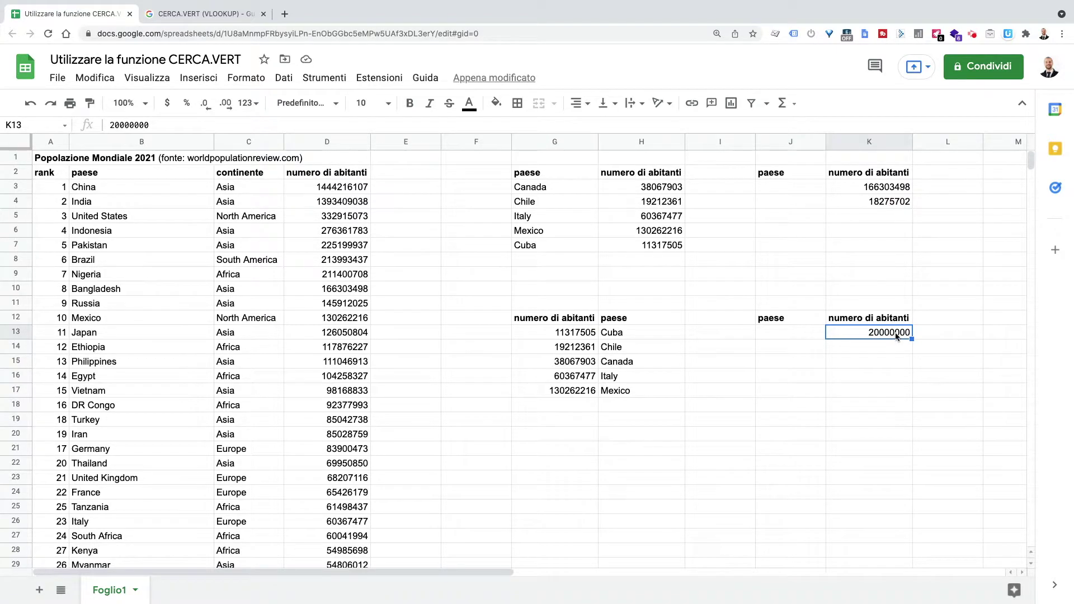
Enter =CERCA.VERT(K13;G13:H17;2;TRUE) in J13, returning Chile for 20000000
{"action": "left_click", "coordinate": [797, 334]}
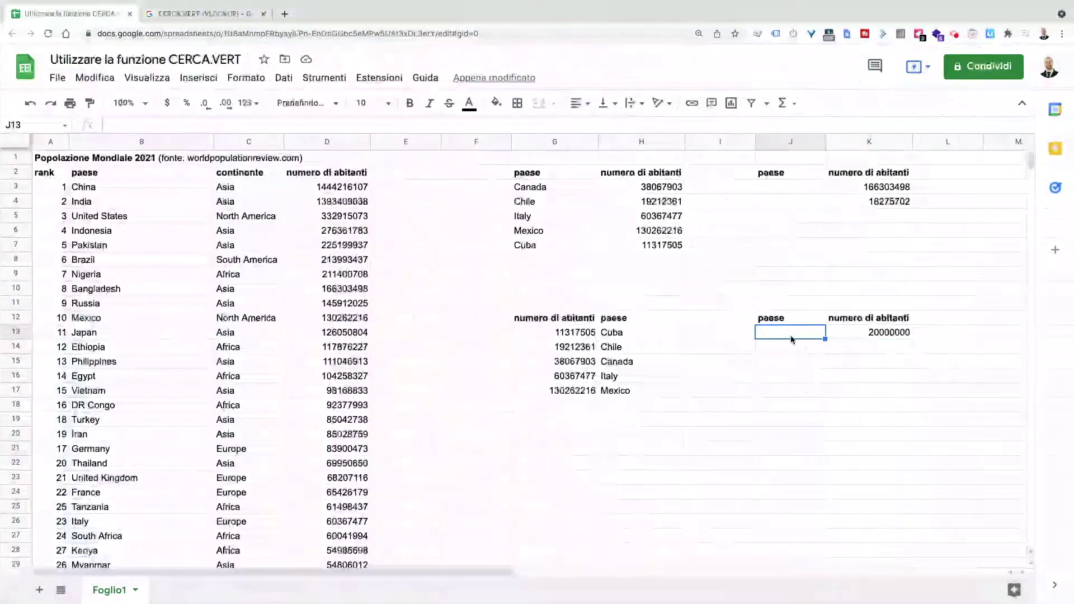
{"action": "left_click", "coordinate": [278, 126]}
{"action": "type", "text": "="}
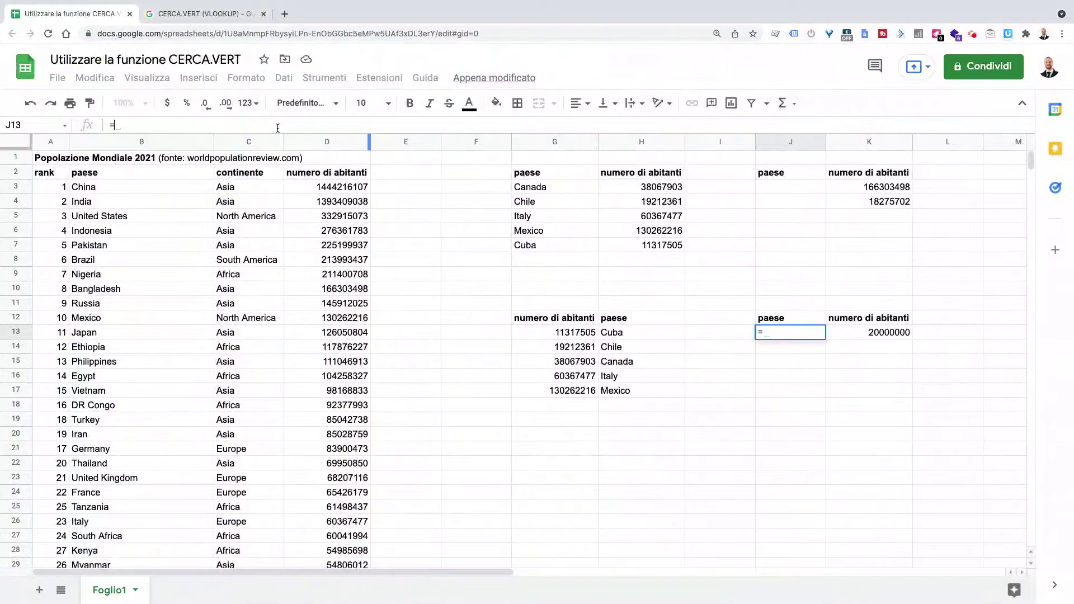
{"action": "type", "text": "CERCA.VERT(K"}
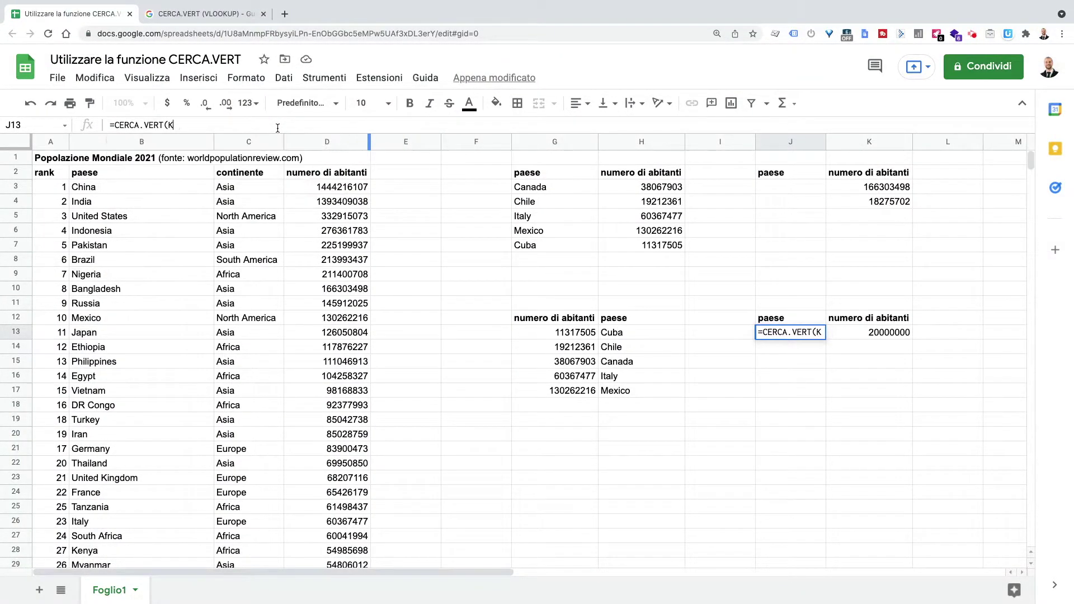
{"action": "type", "text": "13;G13:"}
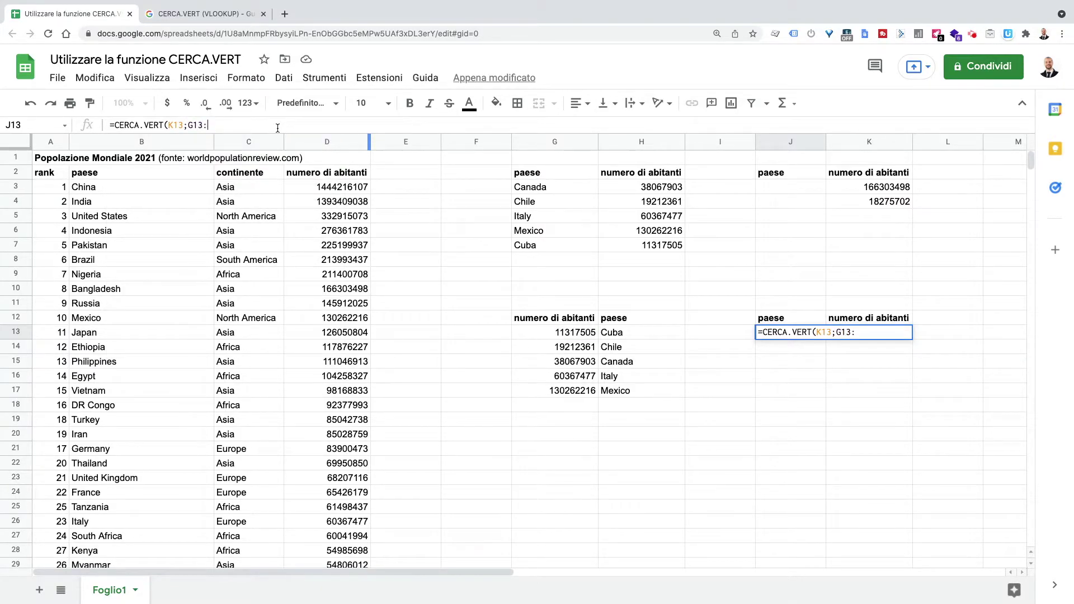
{"action": "type", "text": "H"}
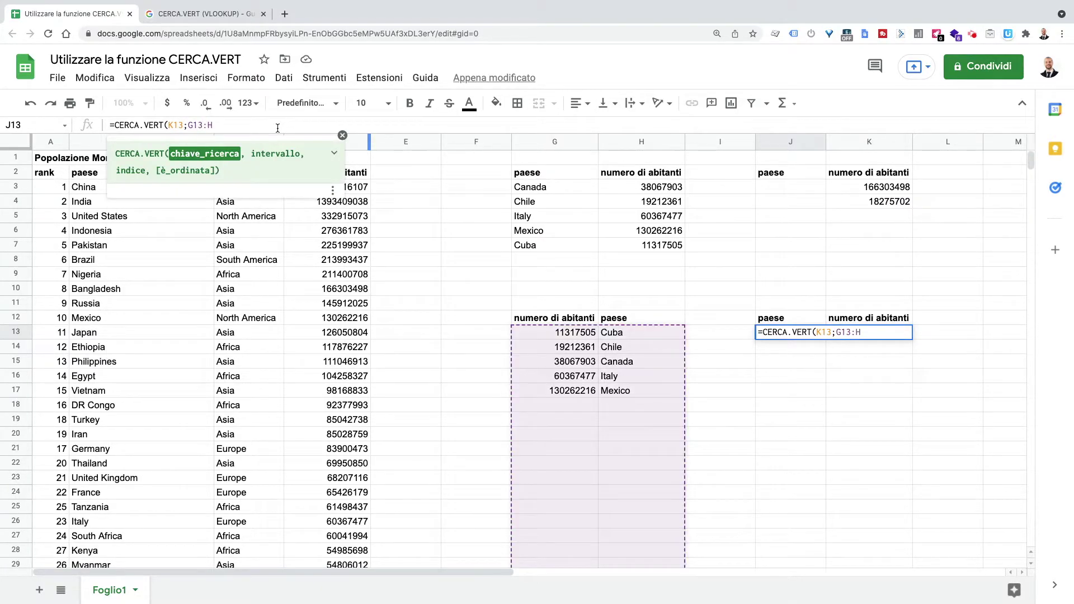
{"action": "type", "text": "17"}
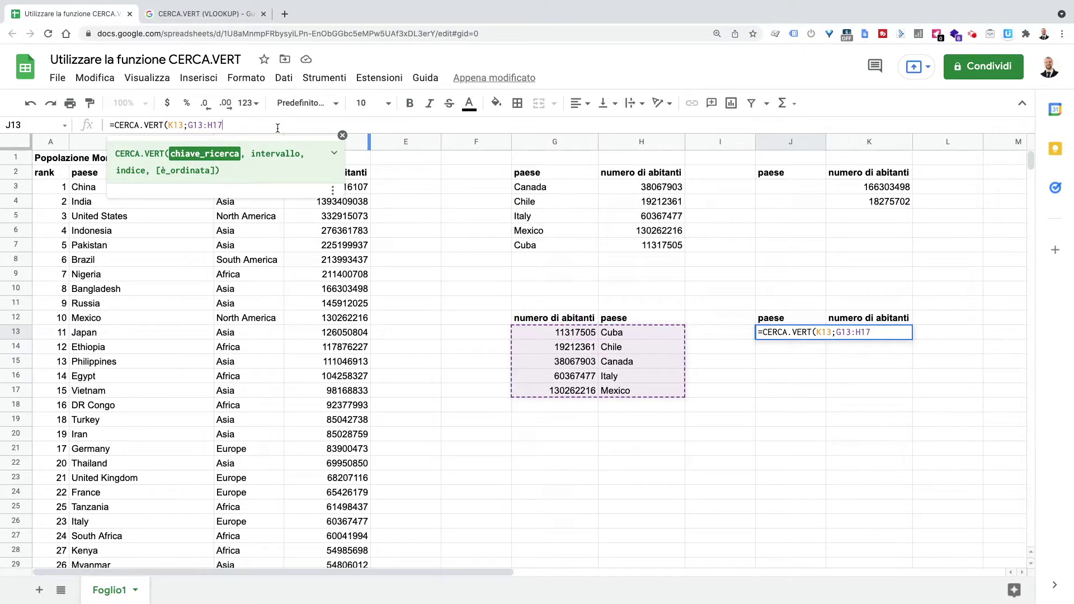
{"action": "type", "text": ";2;TRUE"}
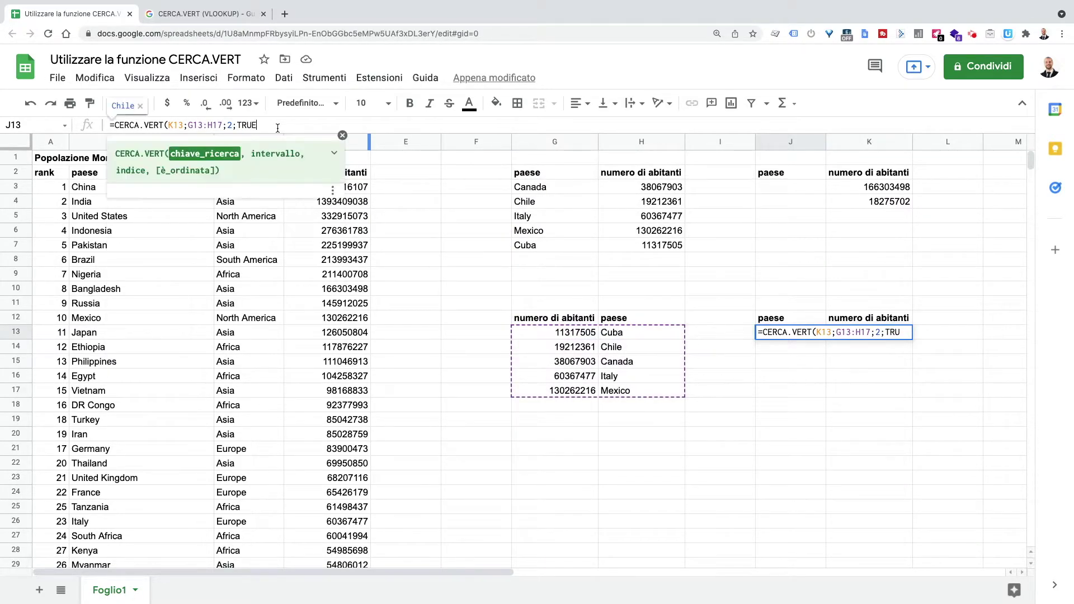
{"action": "type", "text": ")"}
{"action": "key", "text": "Return"}
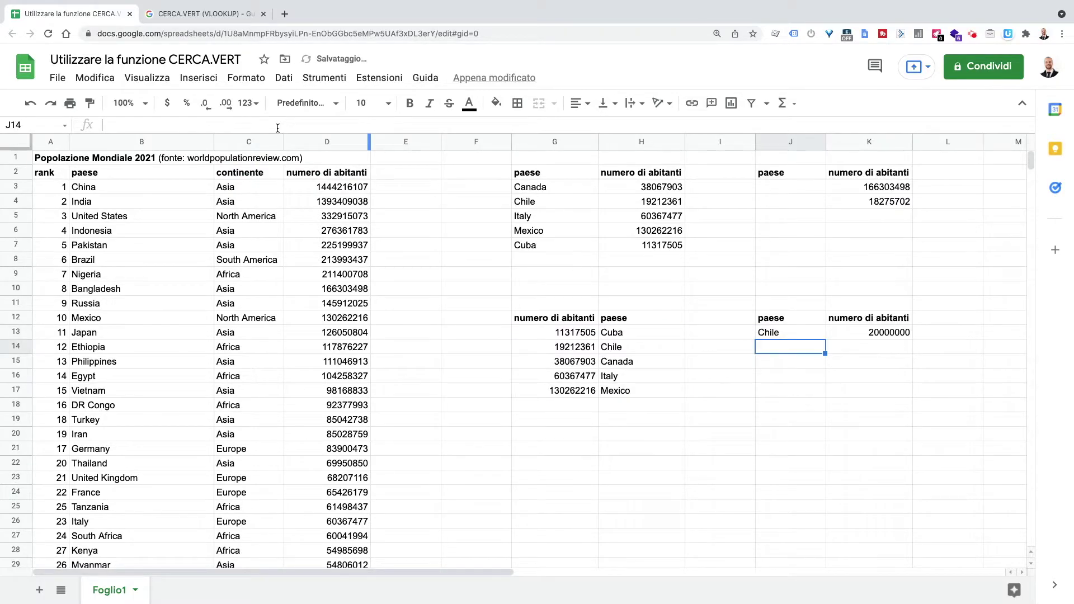
{"action": "left_click", "coordinate": [783, 333]}
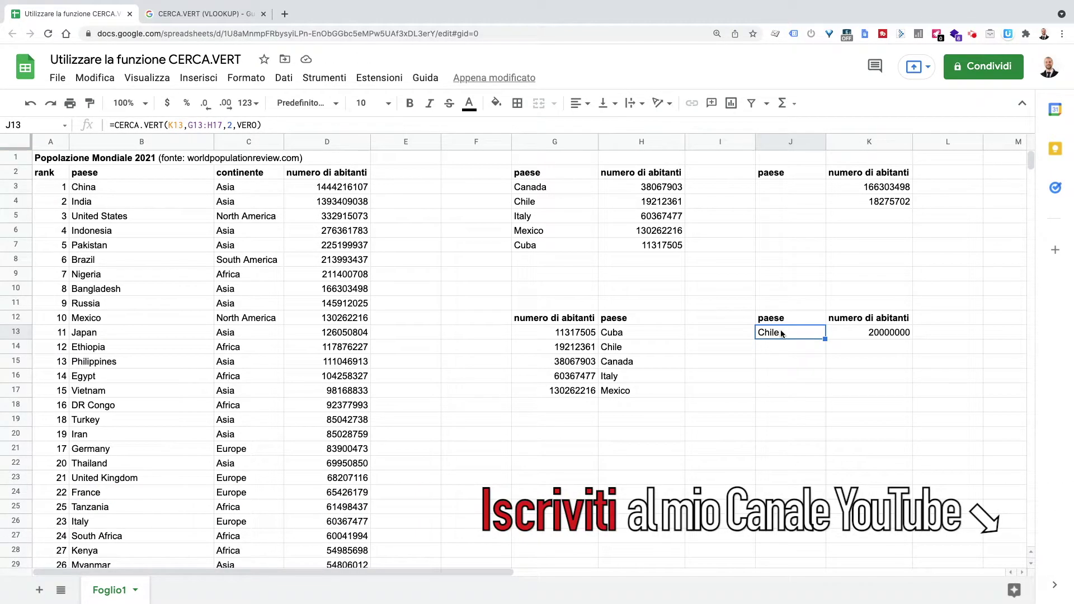
{"action": "left_click", "coordinate": [582, 349]}
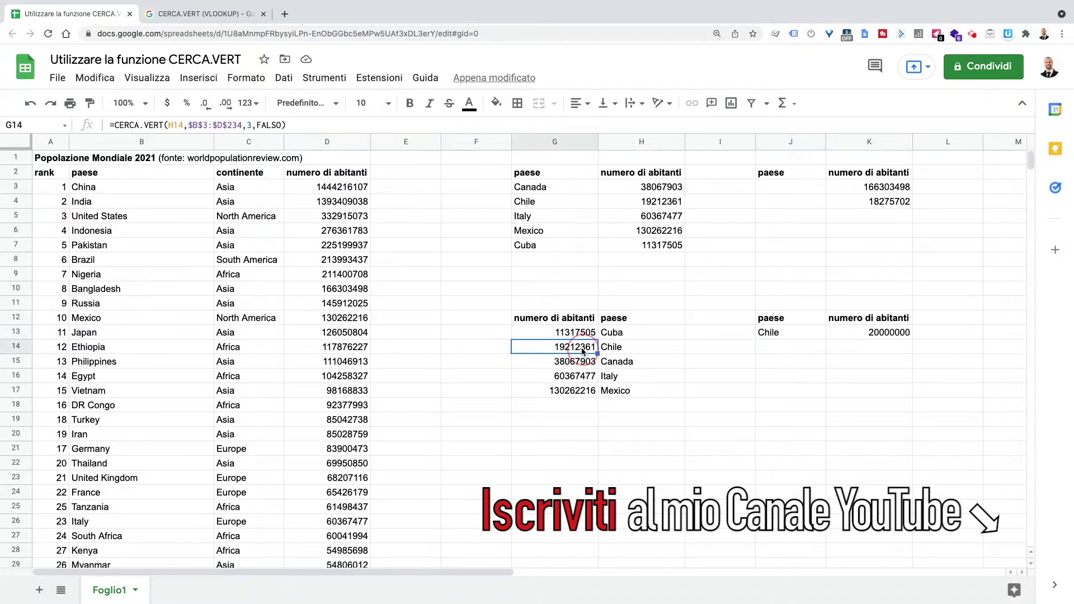
{"action": "left_click", "coordinate": [847, 331]}
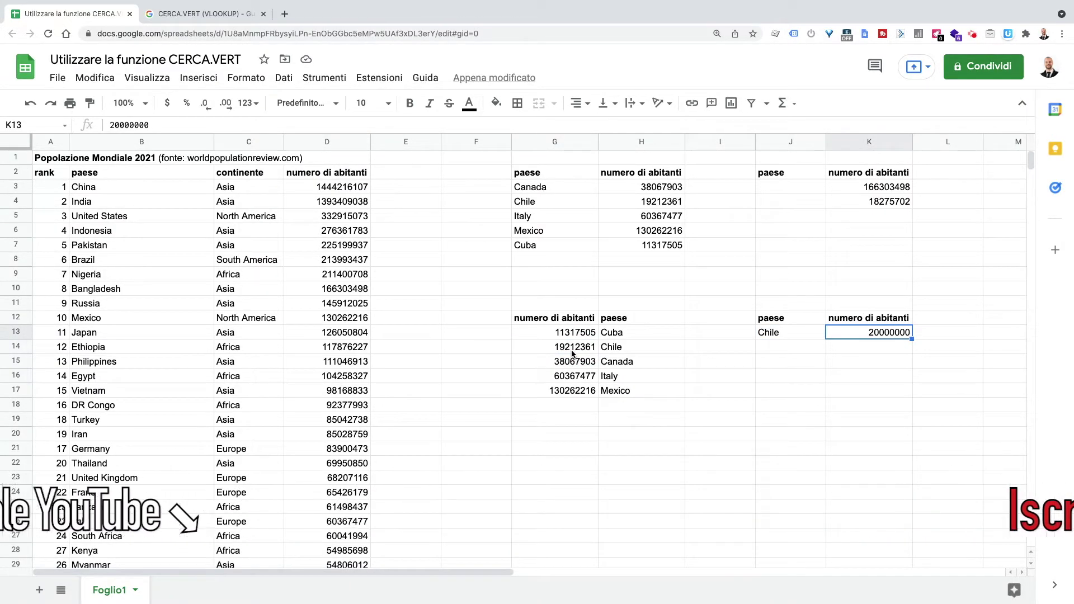
{"action": "left_click", "coordinate": [578, 352]}
{"action": "left_click", "coordinate": [779, 335]}
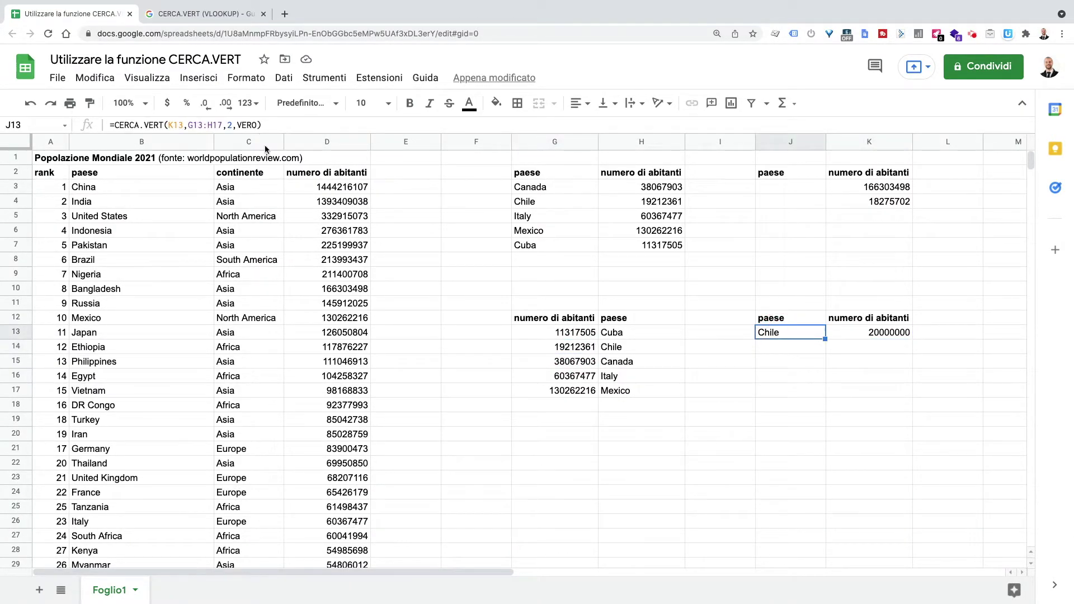
{"action": "left_click", "coordinate": [248, 125]}
{"action": "double_click", "coordinate": [250, 125]}
{"action": "left_click_drag", "start_coordinate": [250, 125], "coordinate": [255, 124]}
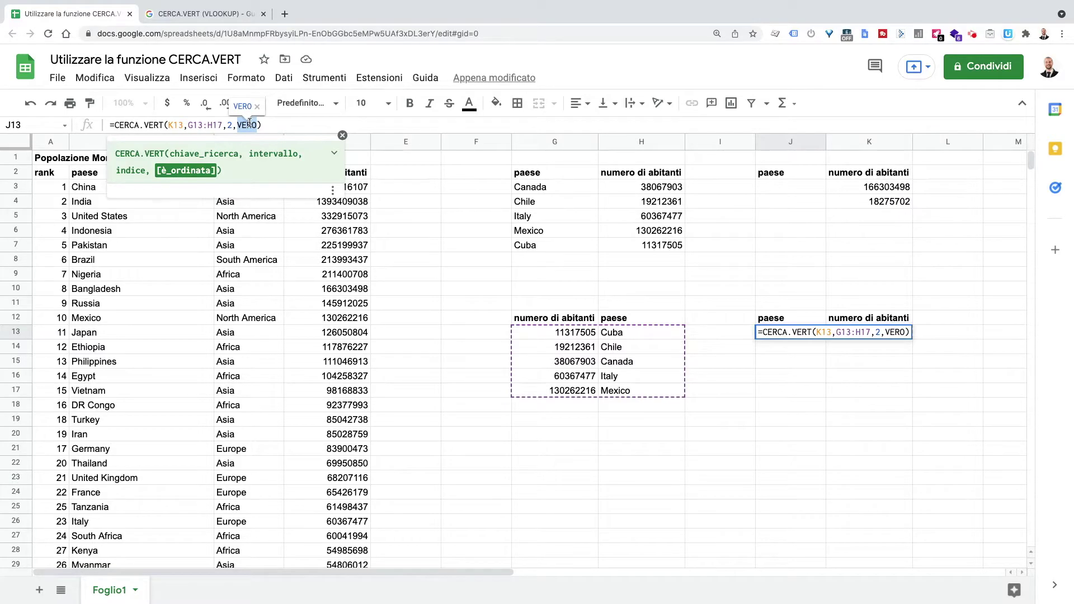
{"action": "left_click", "coordinate": [290, 126]}
{"action": "key", "text": "Return"}
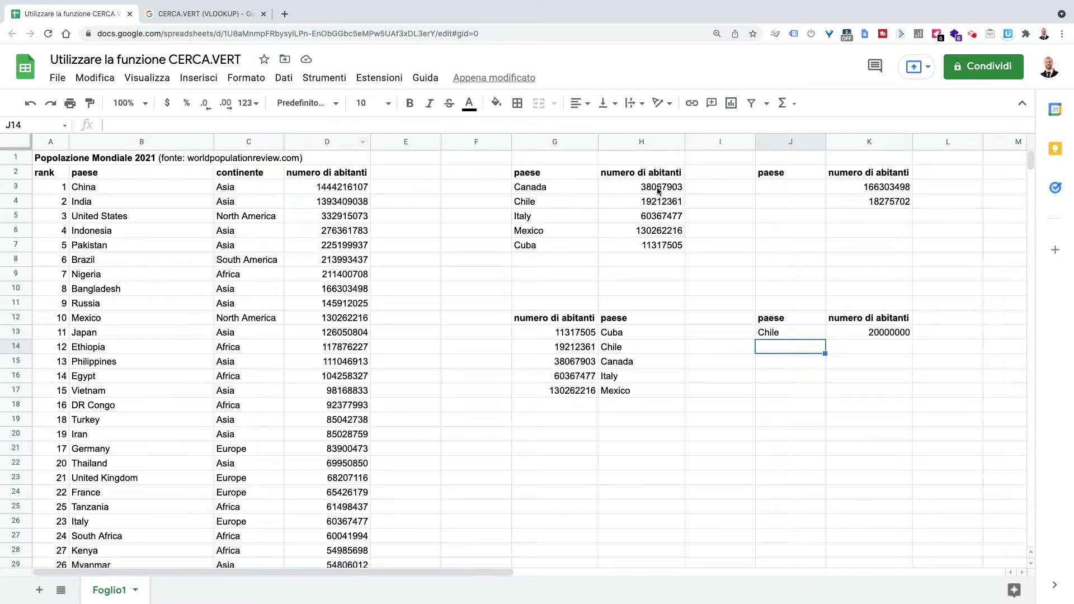
{"action": "left_click", "coordinate": [658, 189]}
{"action": "double_click", "coordinate": [264, 126]}
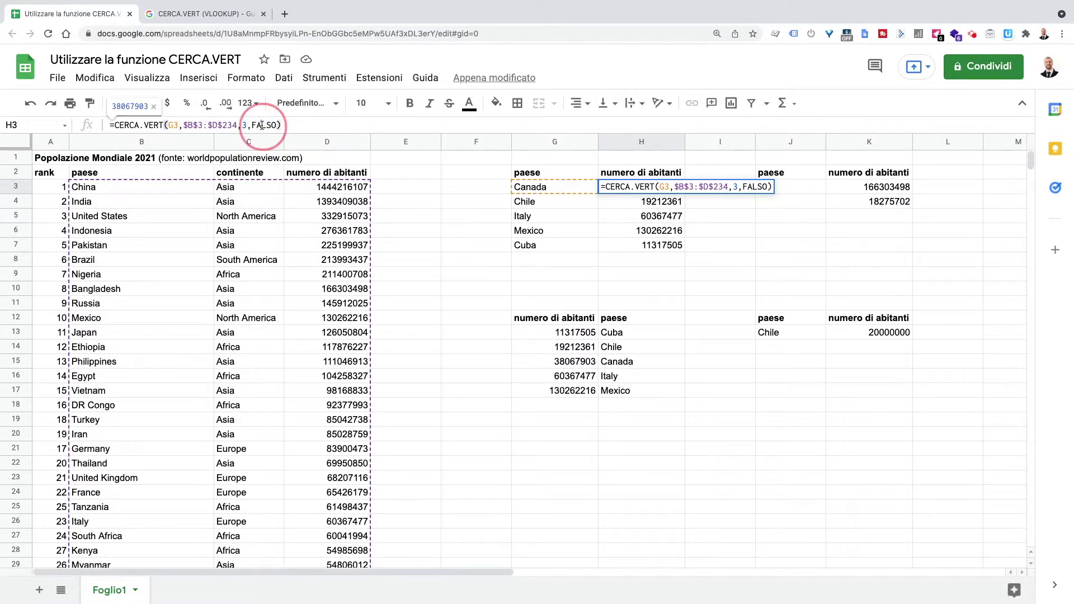
Commit H3 as =CERCA.VERT(G3,$B$3:$D$234,3,0) and compare it with H4's formula
{"action": "key", "text": "Return"}
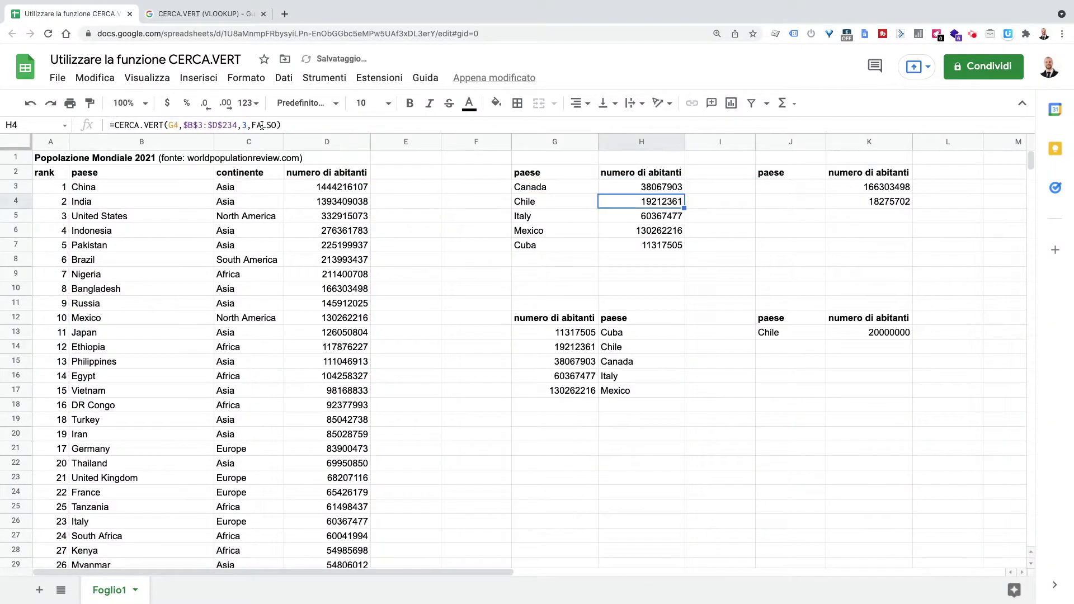
{"action": "left_click", "coordinate": [676, 187]}
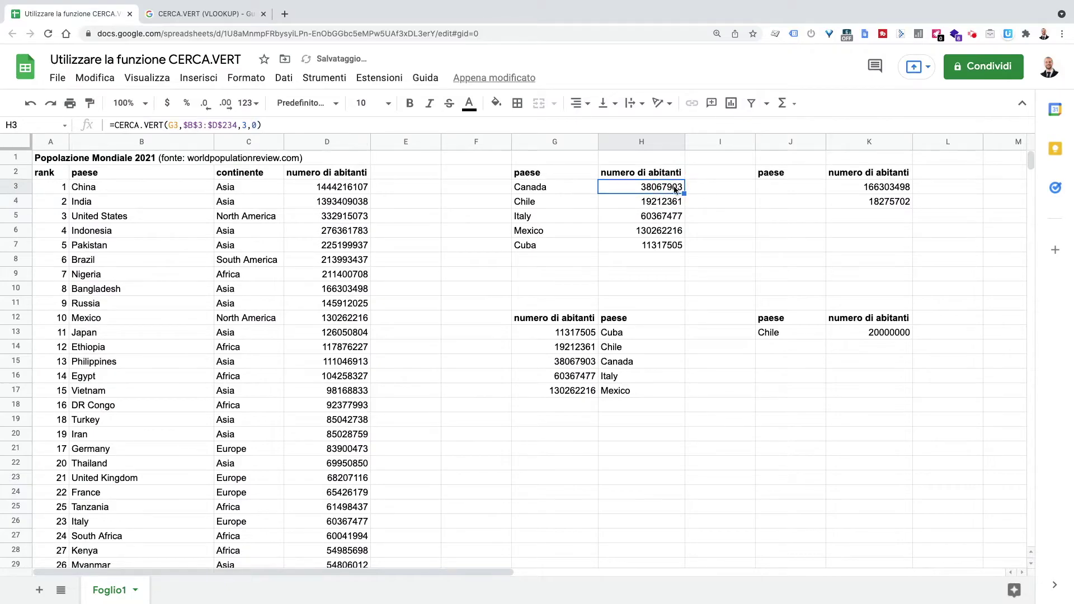
{"action": "left_click", "coordinate": [673, 202]}
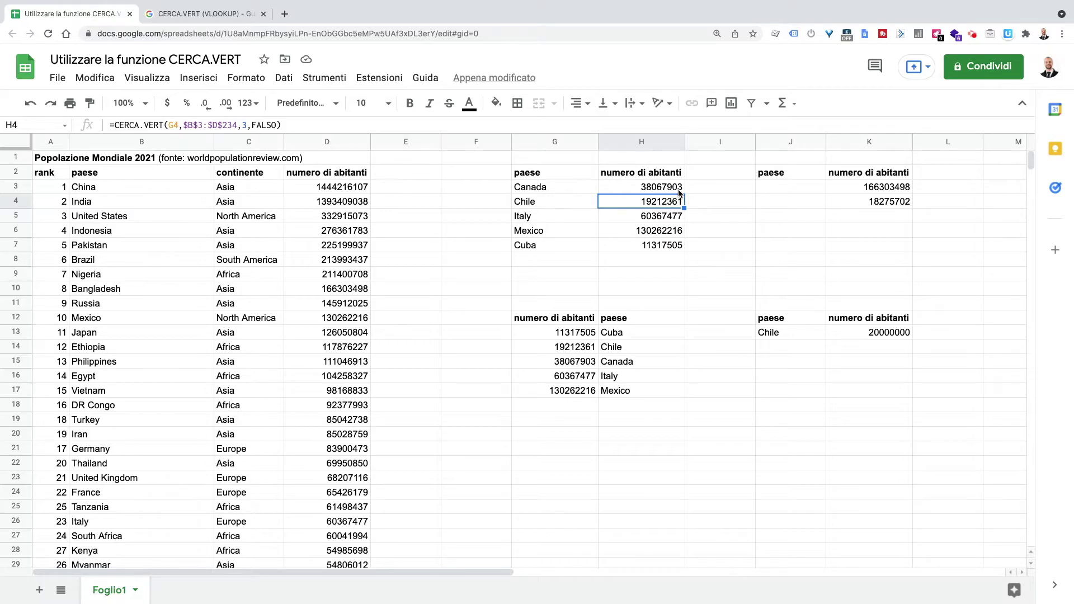
{"action": "left_click", "coordinate": [679, 191]}
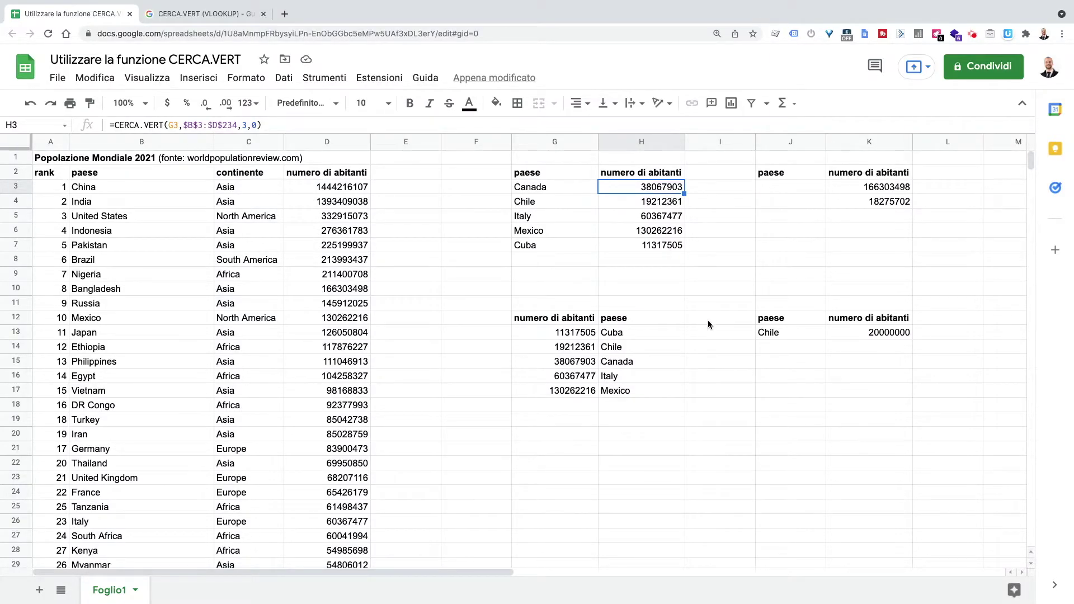
{"action": "left_click", "coordinate": [794, 188]}
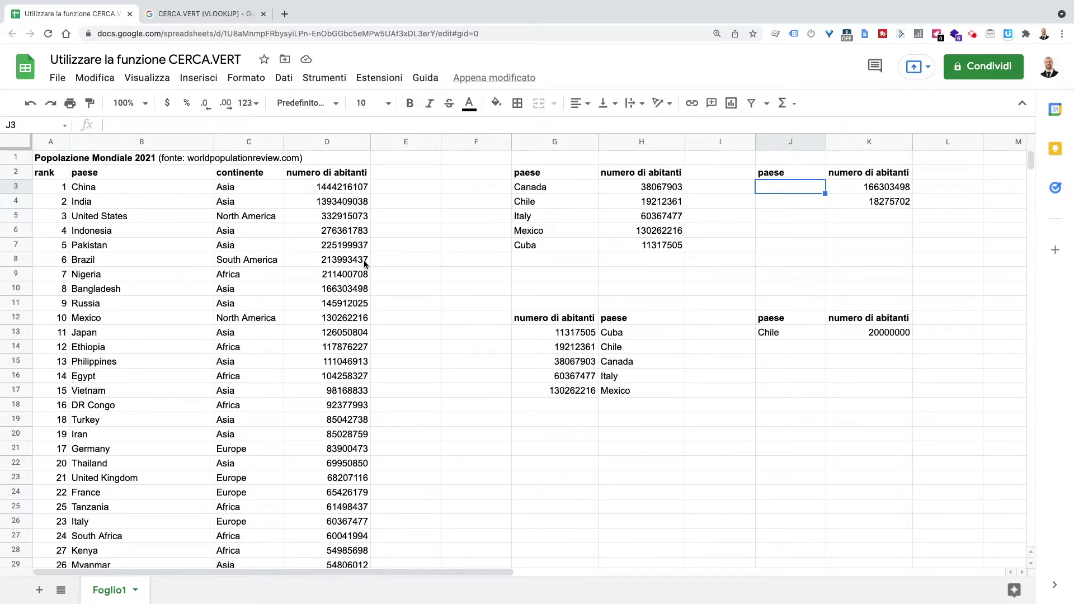
{"action": "left_click", "coordinate": [357, 292]}
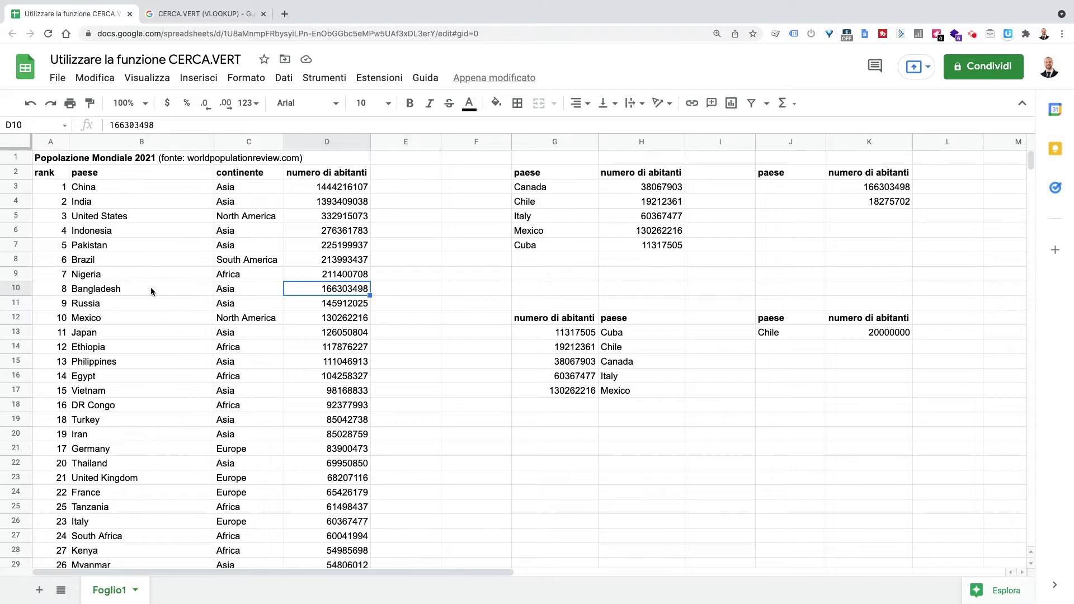
{"action": "left_click", "coordinate": [129, 288]}
{"action": "left_click", "coordinate": [294, 288]}
{"action": "left_click", "coordinate": [543, 191]}
{"action": "left_click", "coordinate": [636, 191]}
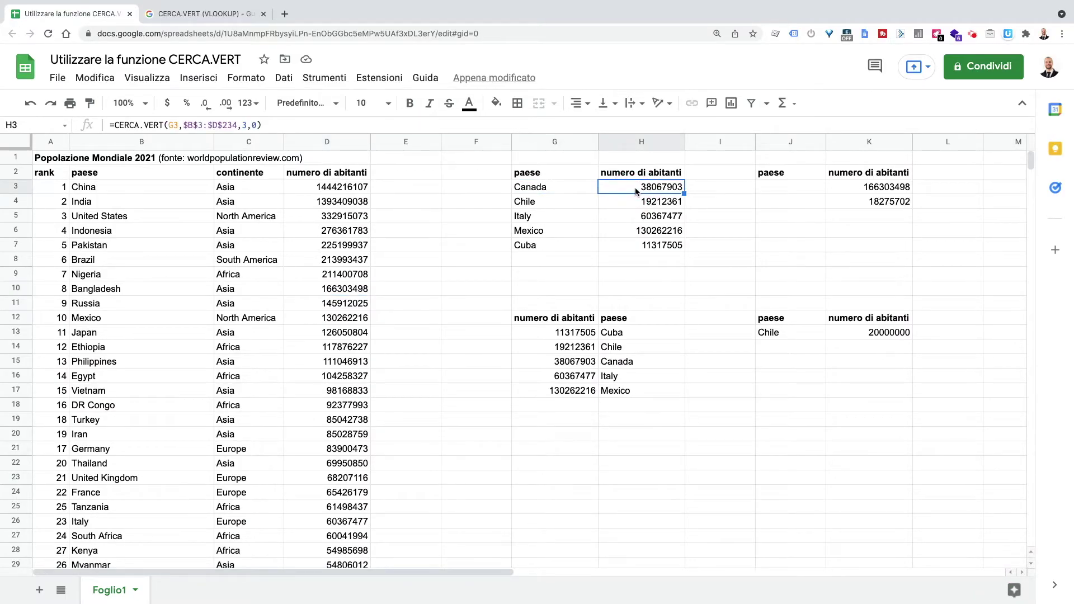
{"action": "left_click", "coordinate": [551, 333]}
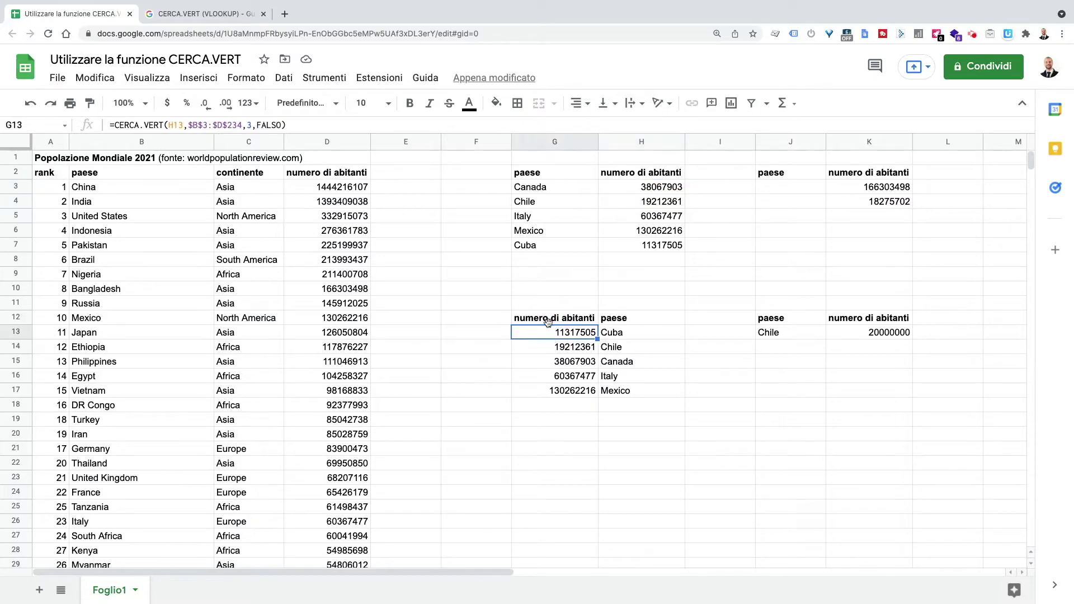
{"action": "left_click", "coordinate": [641, 332]}
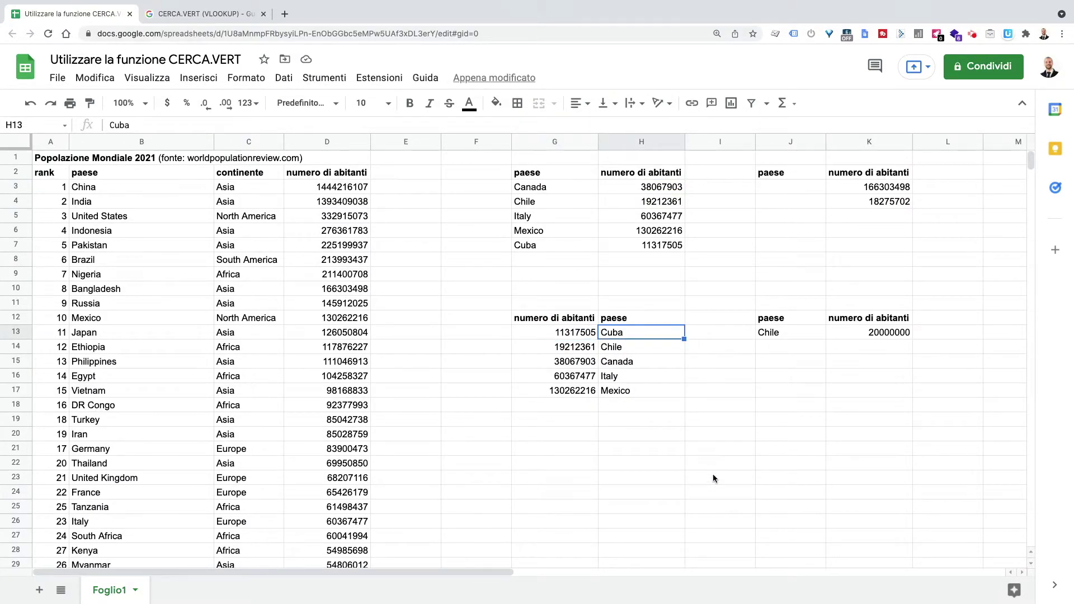
{"action": "left_click", "coordinate": [801, 190]}
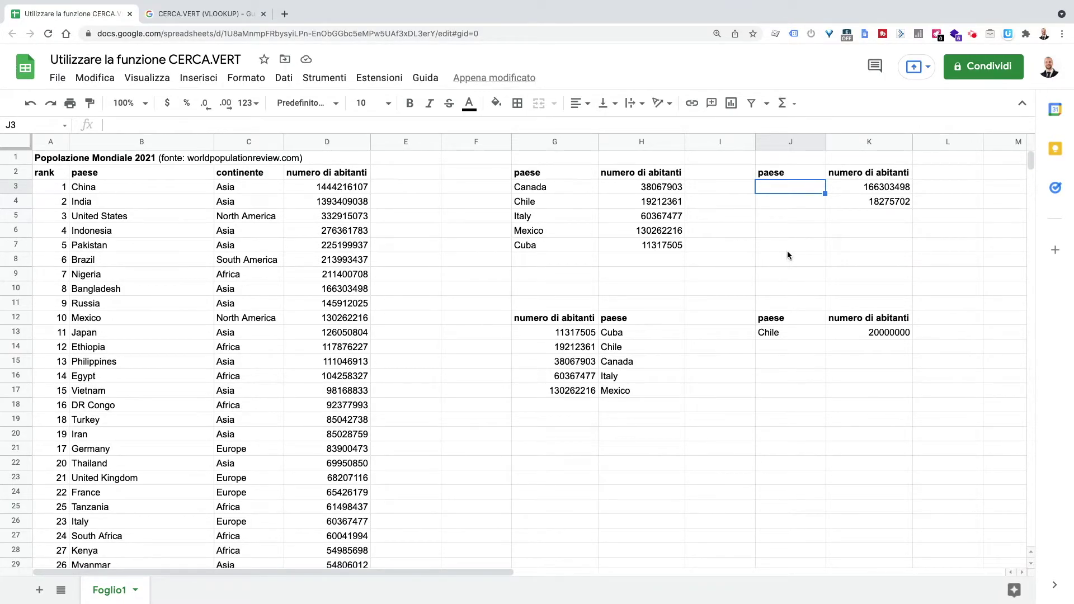
{"action": "scroll", "coordinate": [787, 255], "scroll_direction": "right", "scroll_amount": 1}
Enter ={D2:D234,B2:B234} in N3 to show populations beside country names
{"action": "scroll", "coordinate": [787, 255], "scroll_direction": "right", "scroll_amount": 3}
{"action": "scroll", "coordinate": [787, 255], "scroll_direction": "right", "scroll_amount": 3}
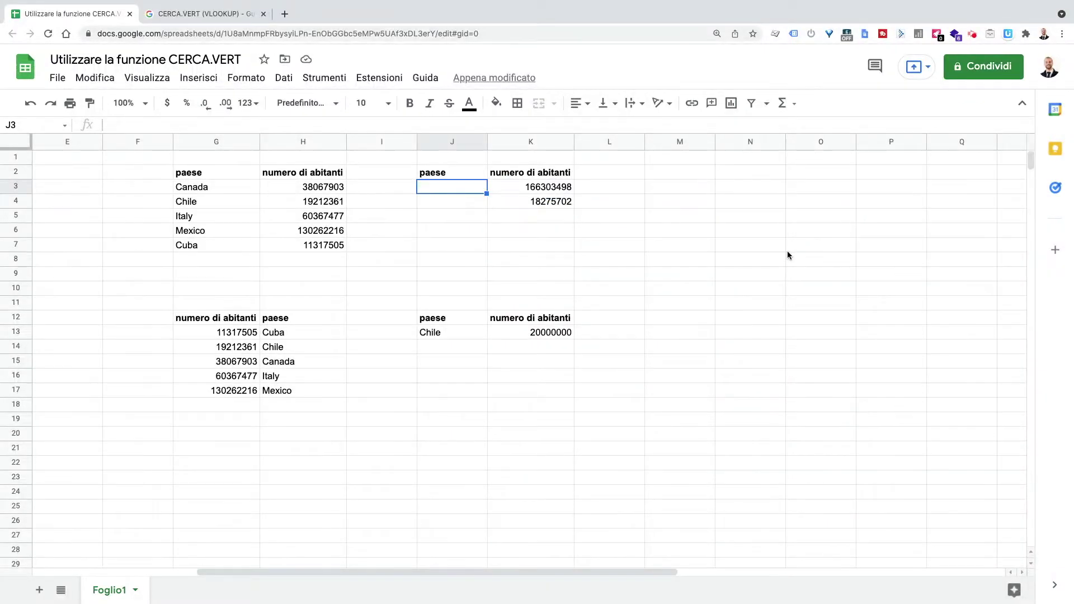
{"action": "left_click", "coordinate": [739, 191]}
{"action": "left_click", "coordinate": [454, 123]}
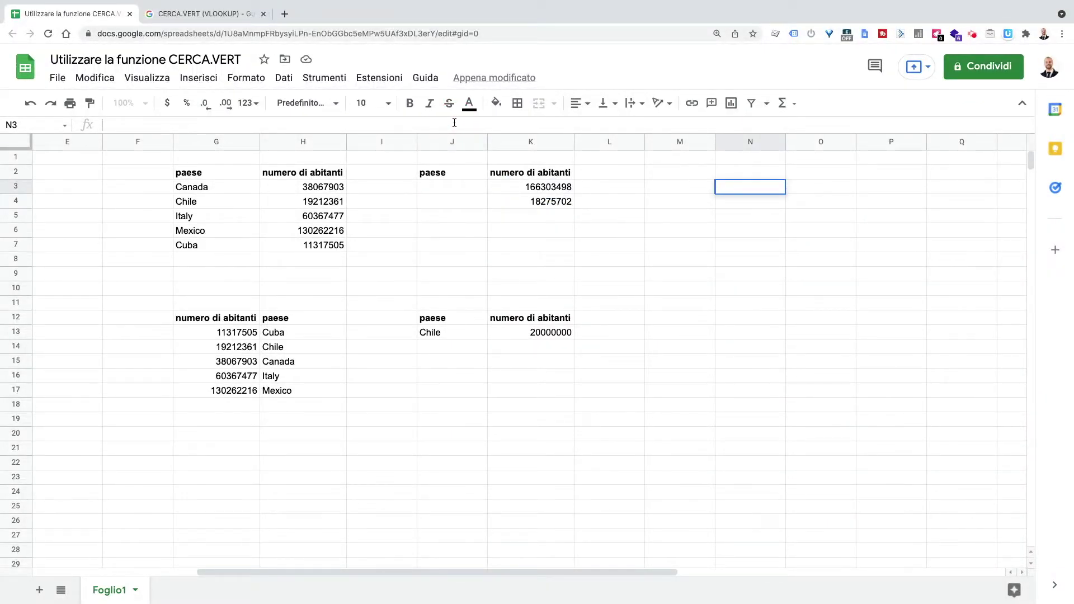
{"action": "type", "text": "="}
{"action": "scroll", "coordinate": [454, 123], "scroll_direction": "left", "scroll_amount": 2}
{"action": "type", "text": "{D2"}
{"action": "left_click", "coordinate": [75, 172]}
{"action": "key", "text": "ctrl+shift+Down"}
{"action": "type", "text": ","}
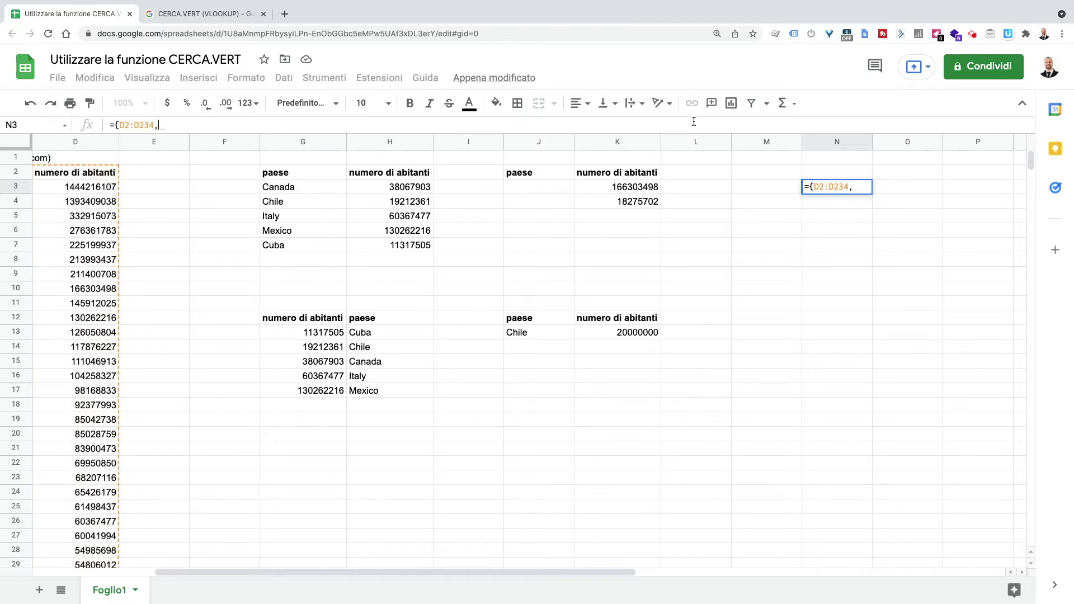
{"action": "type", "text": "D"}
{"action": "key", "text": "BackSpace"}
{"action": "type", "text": "B2:B234}"}
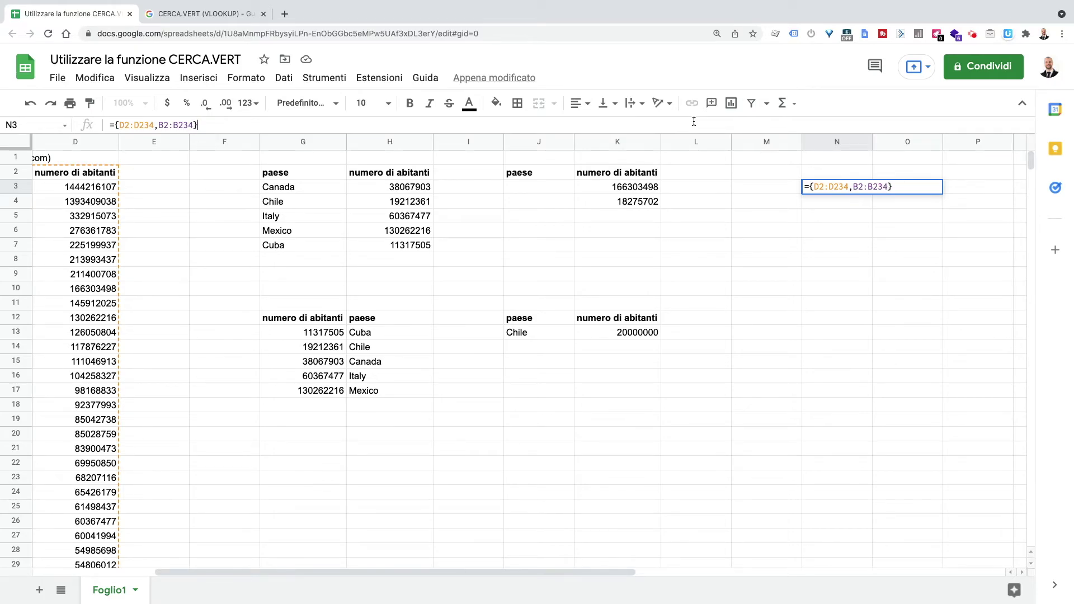
{"action": "key", "text": "Return"}
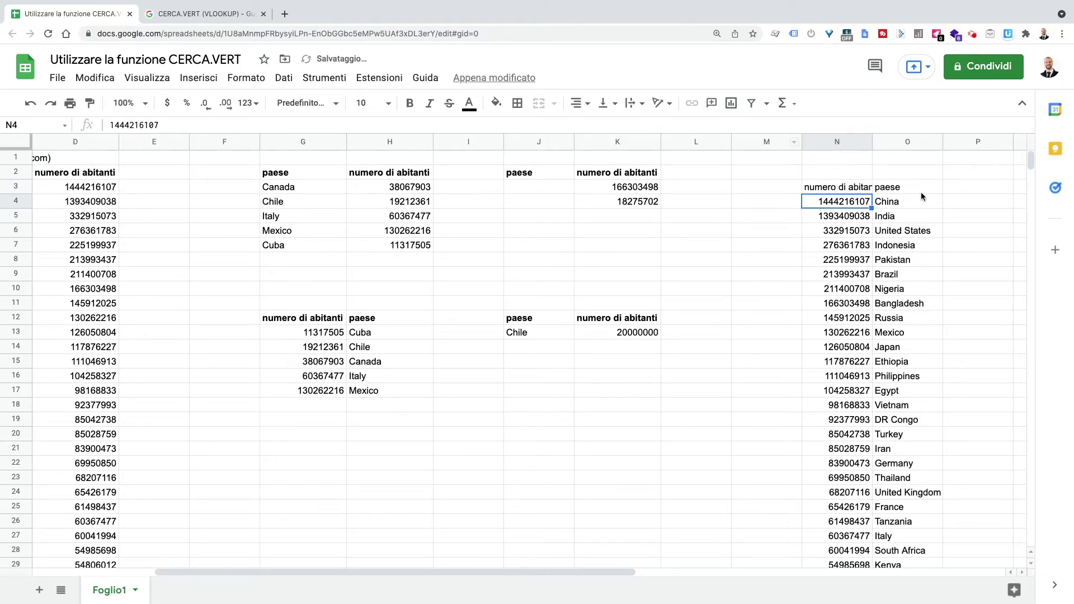
Check the swapped-column headers, then clear the test array from N3
{"action": "left_click", "coordinate": [854, 188]}
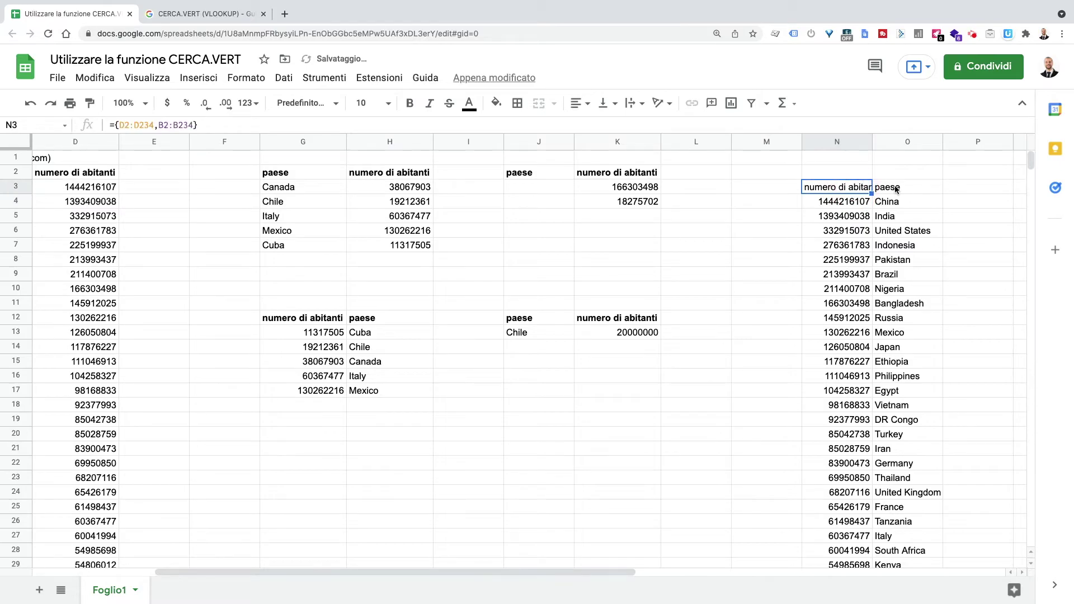
{"action": "left_click", "coordinate": [886, 185]}
{"action": "left_click", "coordinate": [841, 188]}
{"action": "key", "text": "Delete"}
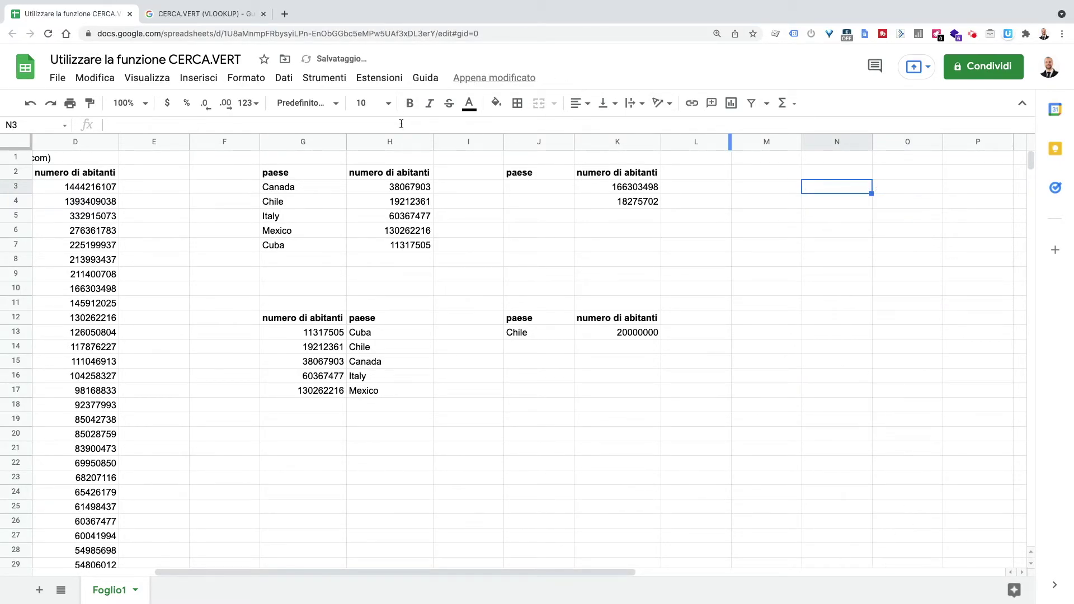
{"action": "scroll", "coordinate": [387, 205], "scroll_direction": "left", "scroll_amount": 5}
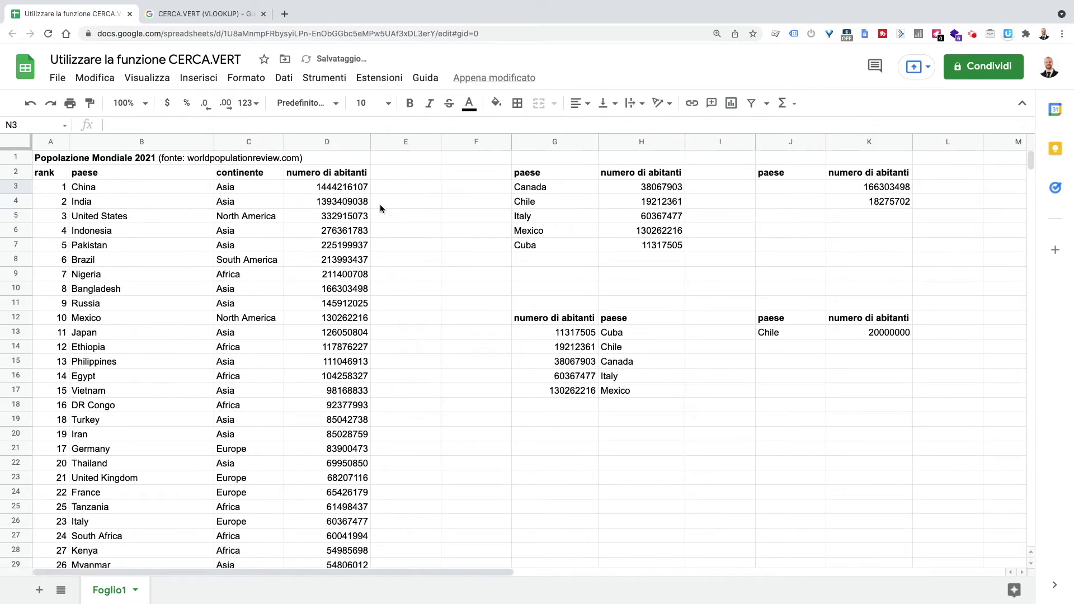
Enter =CERCA.VERT(K3;{$D$2:$D$234,B2:B234},2,FALSO) in J3, returning Bangladesh
{"action": "type", "text": "=CERCA.VERT(K3"}
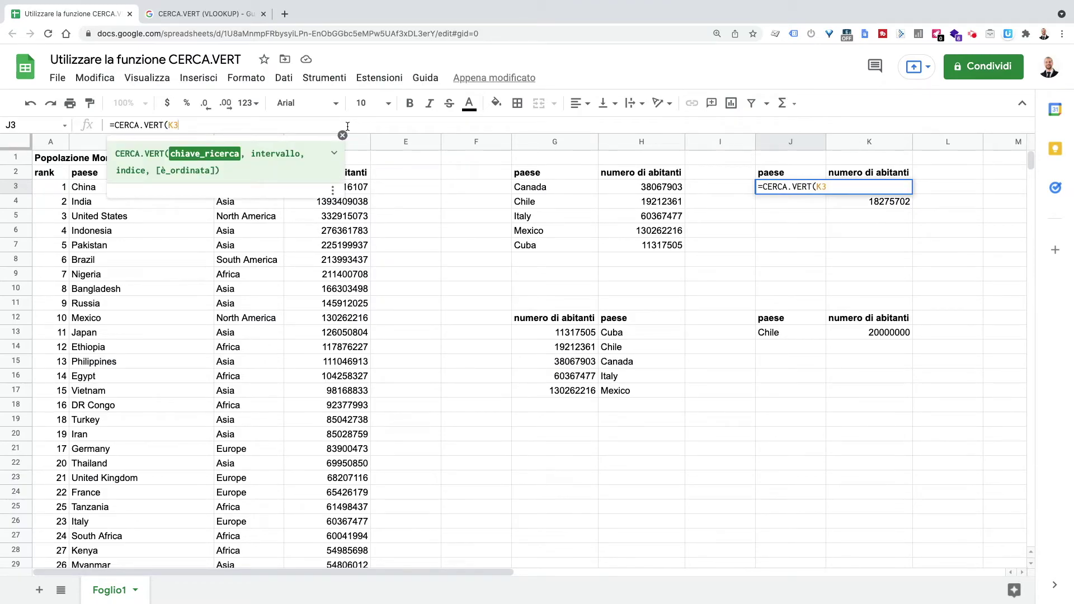
{"action": "type", "text": ";{"}
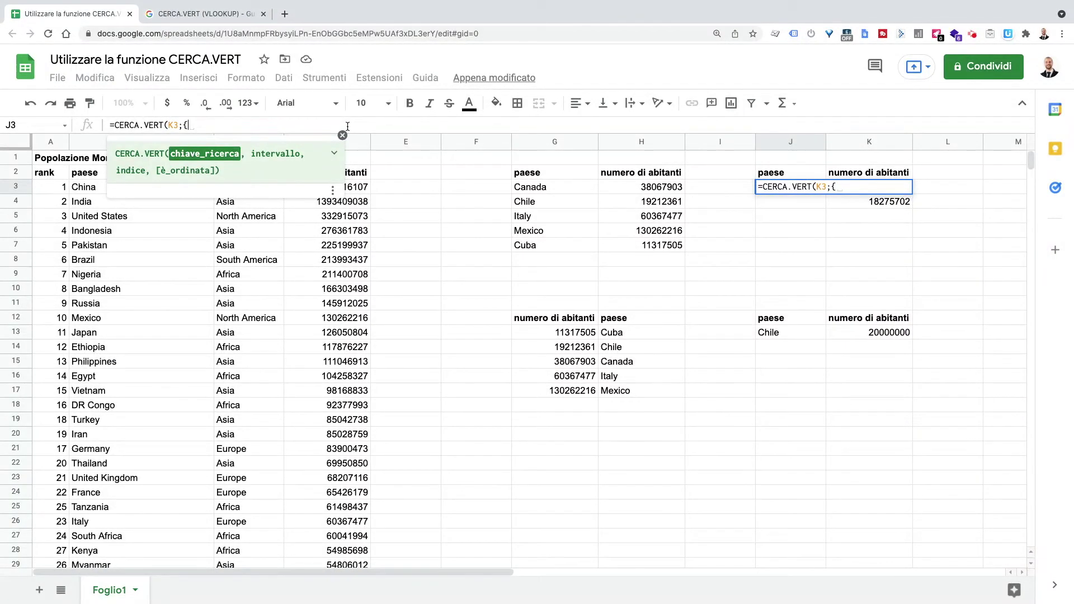
{"action": "type", "text": "D2:"}
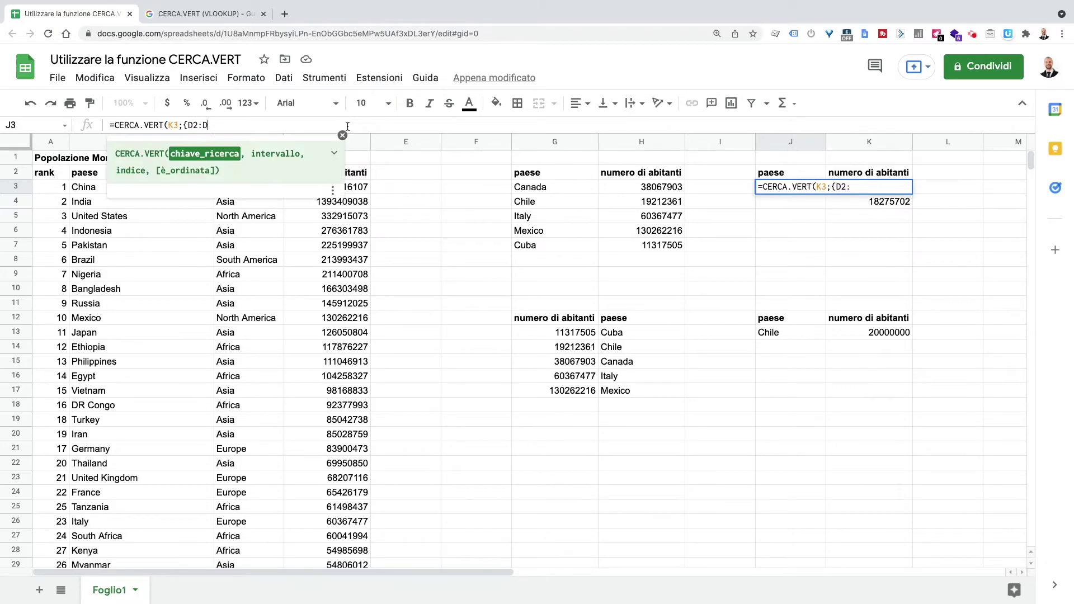
{"action": "type", "text": "D234,B"}
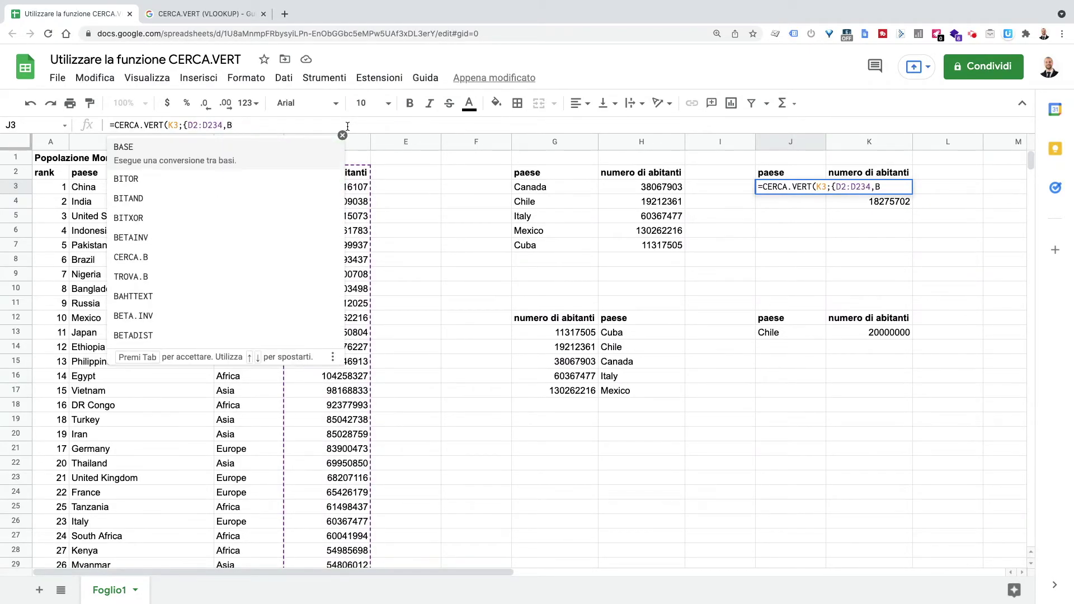
{"action": "type", "text": "2:B234}"}
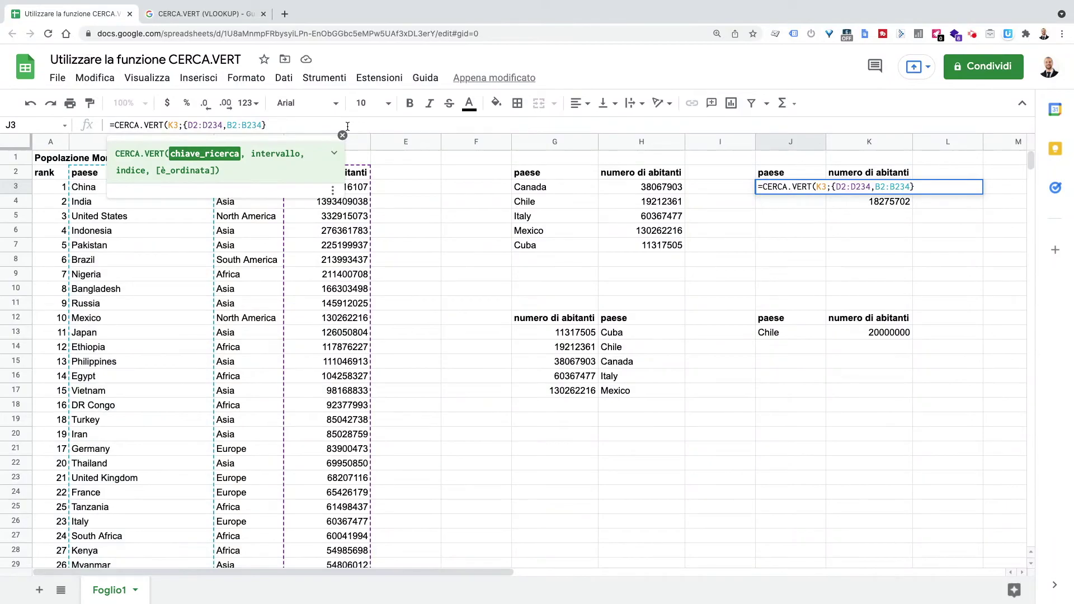
{"action": "type", "text": ",2,FALSO)"}
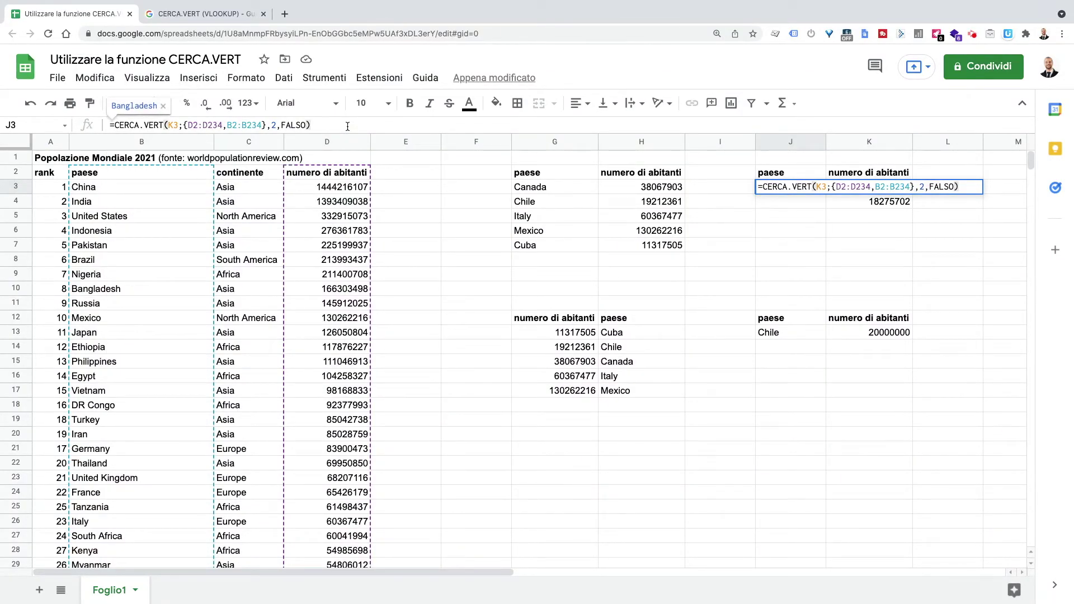
{"action": "left_click", "coordinate": [202, 124]}
{"action": "type", "text": "4"}
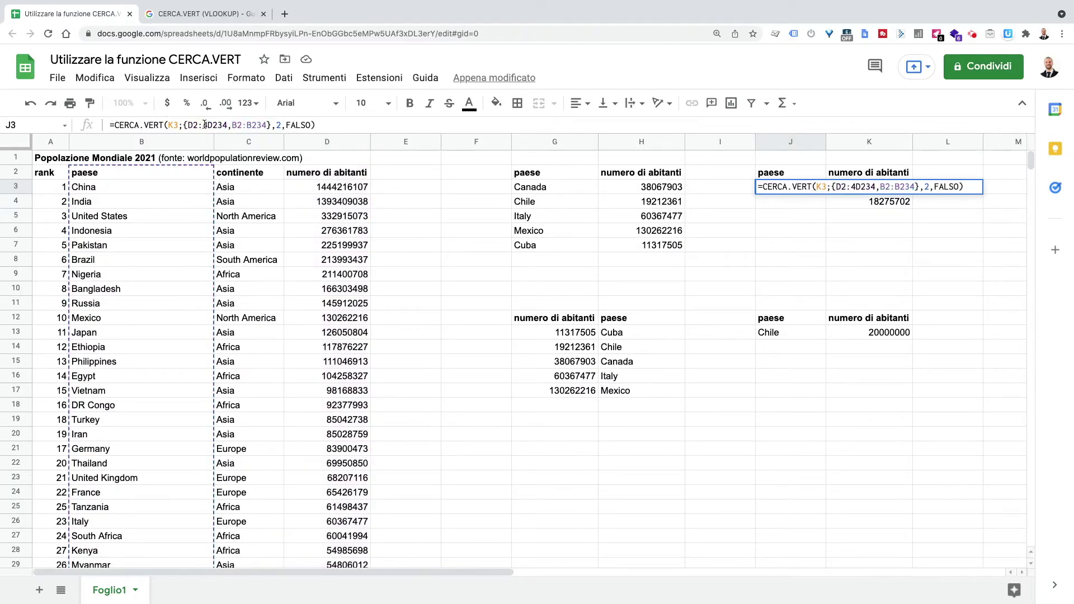
{"action": "key", "text": "BackSpace"}
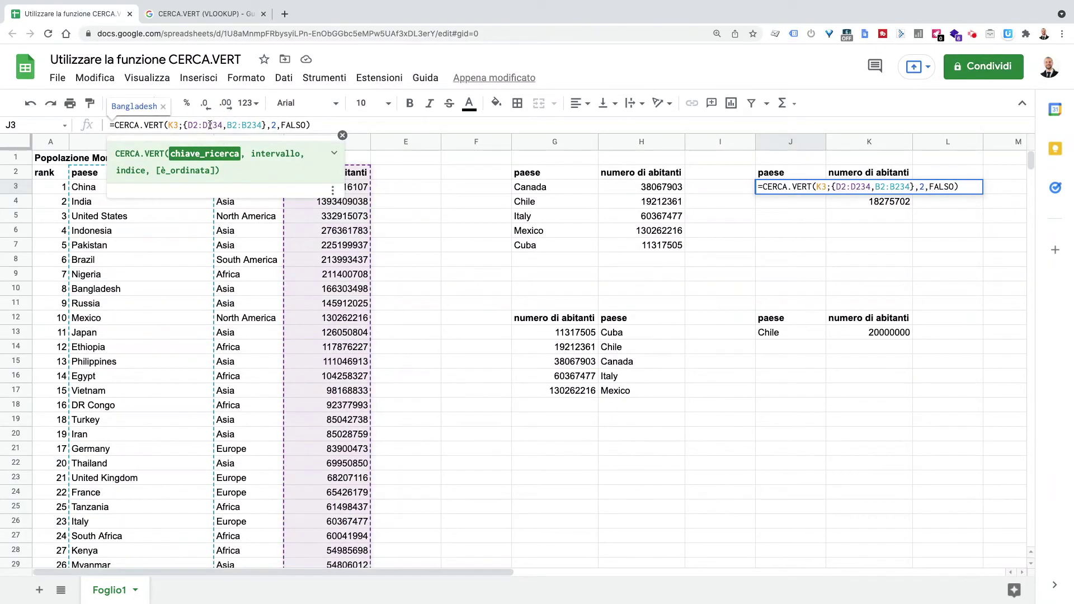
{"action": "key", "text": "F4"}
{"action": "left_click", "coordinate": [258, 125]}
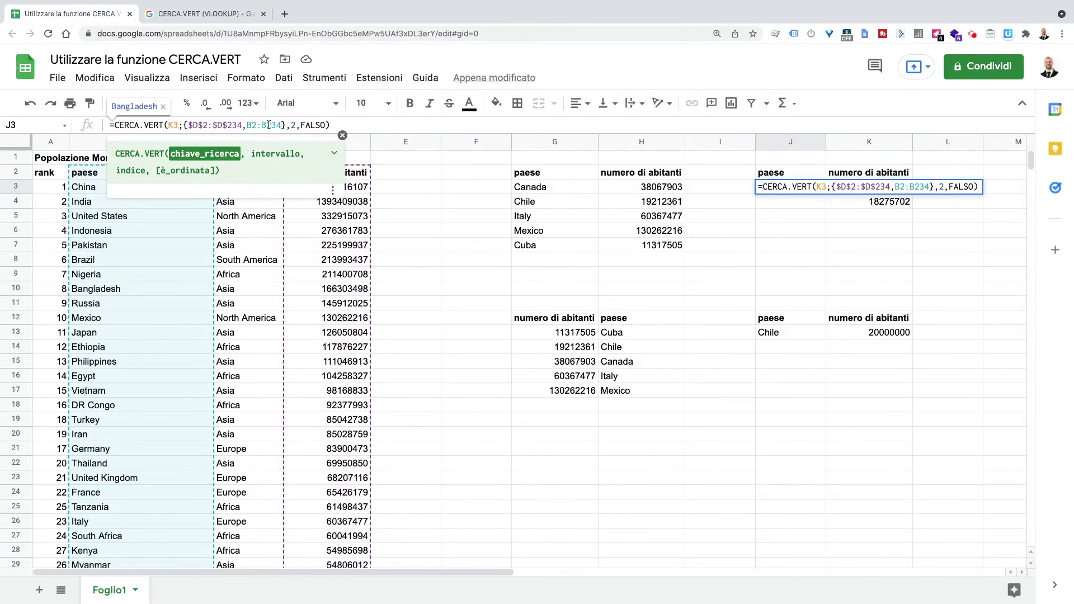
{"action": "key", "text": "Return"}
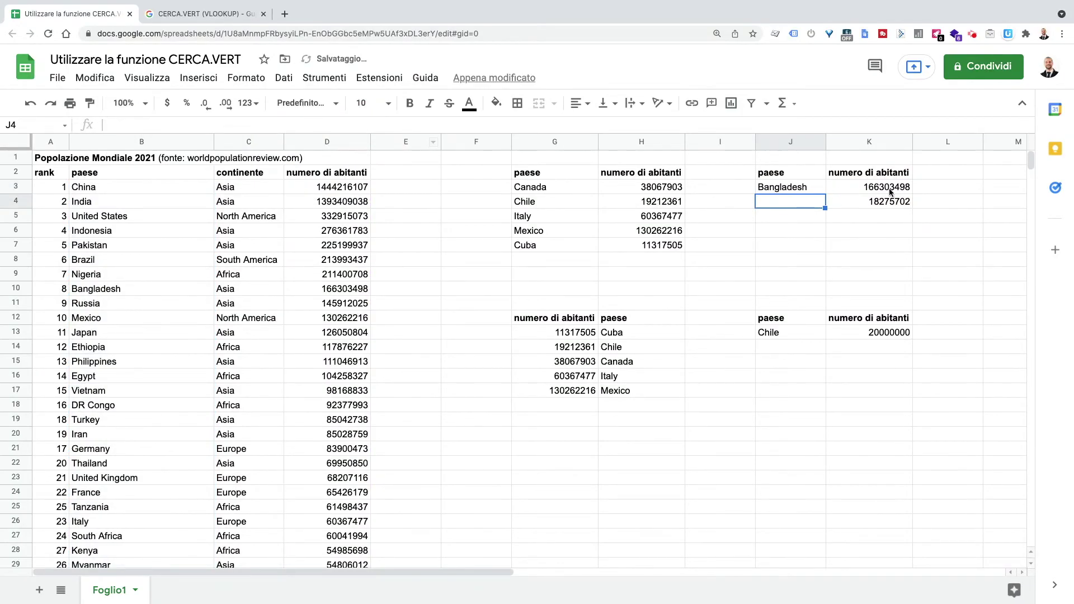
Check the looked-up value against Bangladesh's population, then fill J3's reverse lookup down to J4
{"action": "left_click", "coordinate": [891, 190]}
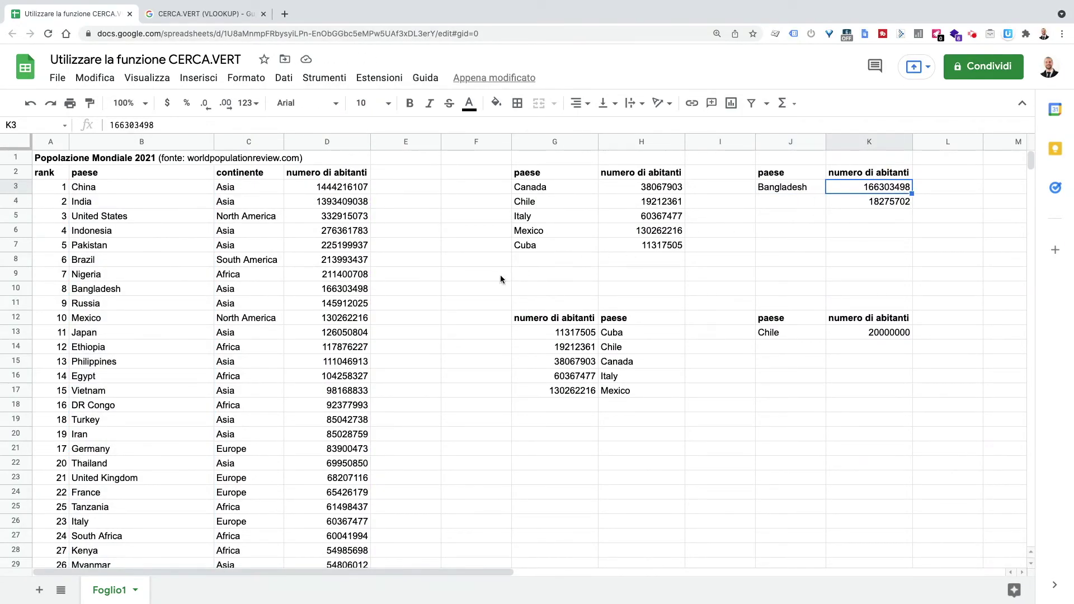
{"action": "left_click", "coordinate": [341, 292]}
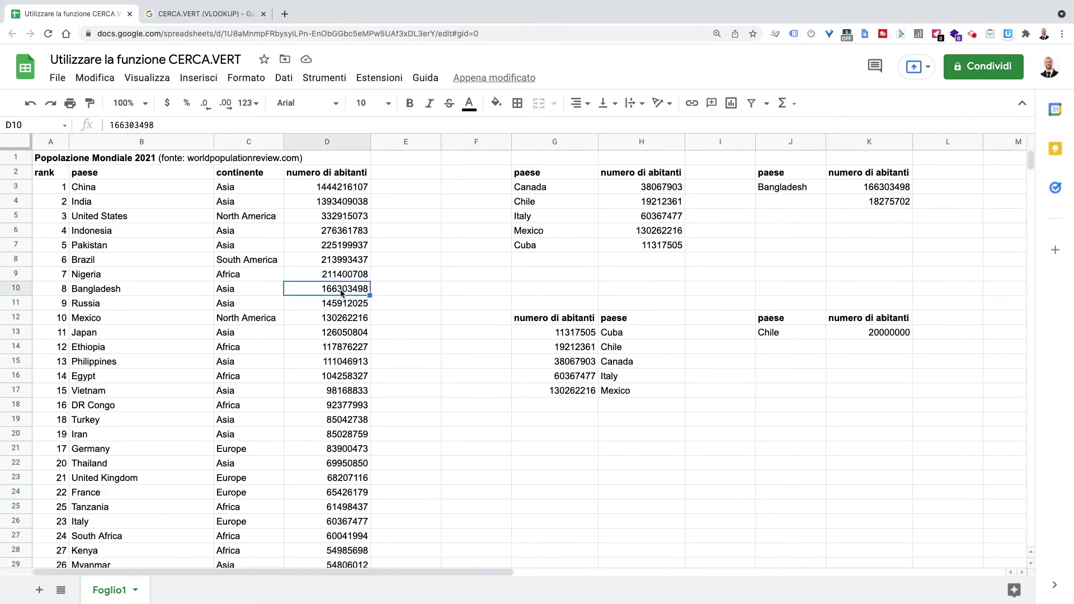
{"action": "left_click", "coordinate": [793, 193]}
{"action": "left_click_drag", "start_coordinate": [824, 194], "coordinate": [824, 202]}
{"action": "left_click", "coordinate": [798, 203]}
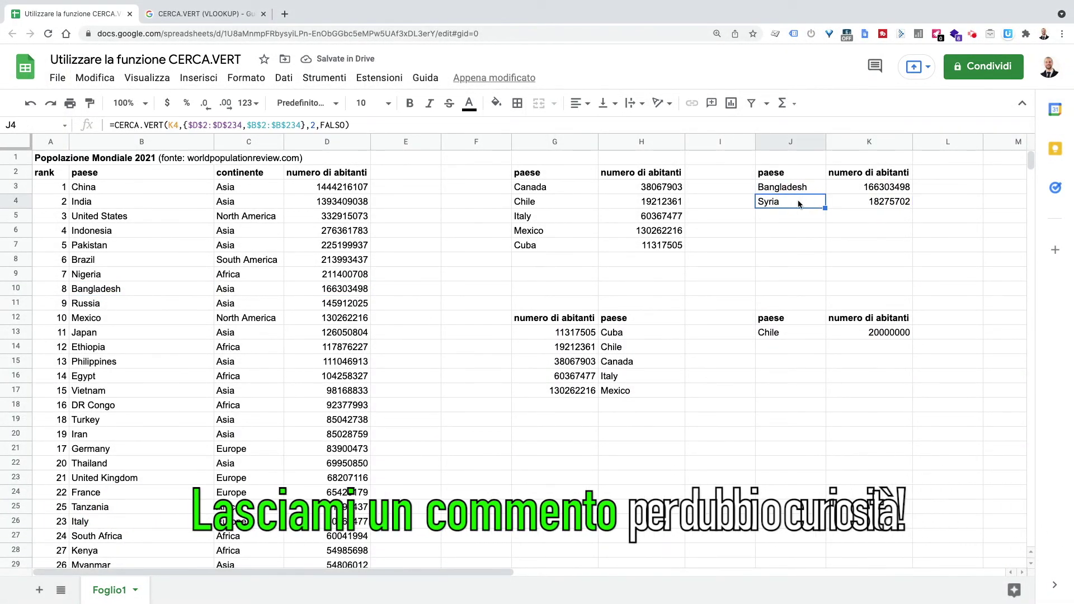
Confirm Syria's population is 18275702 in the source table and review J4's $D$2:$D$234/$B$2:$B$234 formula
{"action": "scroll", "coordinate": [232, 353], "scroll_direction": "down", "scroll_amount": 1}
{"action": "scroll", "coordinate": [230, 361], "scroll_direction": "down", "scroll_amount": 5}
{"action": "scroll", "coordinate": [228, 363], "scroll_direction": "down", "scroll_amount": 4}
{"action": "scroll", "coordinate": [227, 364], "scroll_direction": "down", "scroll_amount": 4}
{"action": "scroll", "coordinate": [228, 363], "scroll_direction": "down", "scroll_amount": 4}
{"action": "left_click", "coordinate": [126, 407]}
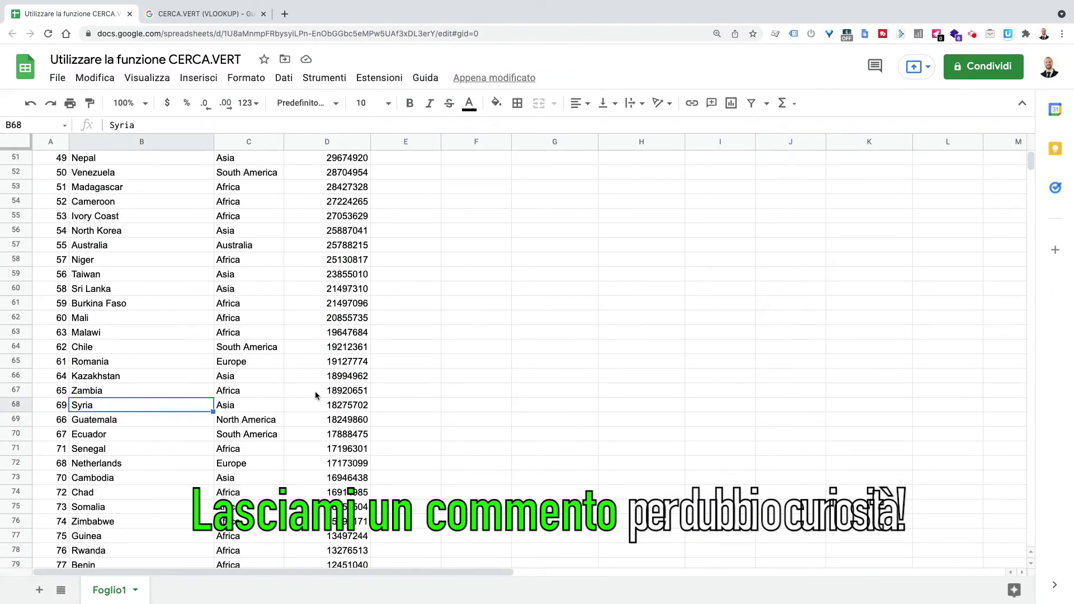
{"action": "left_click", "coordinate": [356, 407]}
{"action": "scroll", "coordinate": [641, 317], "scroll_direction": "up", "scroll_amount": 2}
{"action": "scroll", "coordinate": [772, 260], "scroll_direction": "up", "scroll_amount": 15}
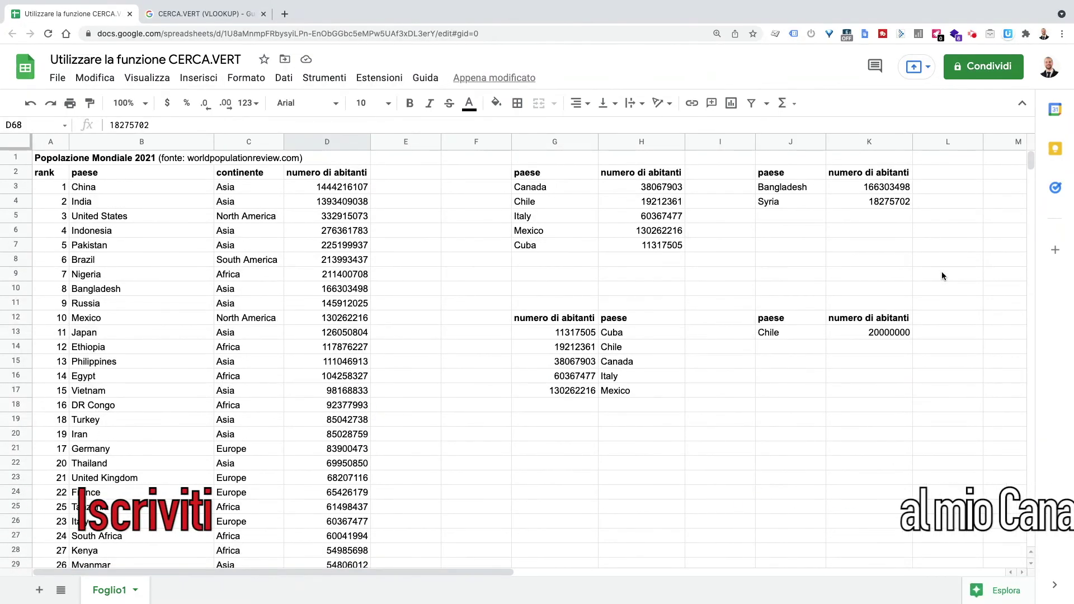
{"action": "left_click", "coordinate": [799, 205]}
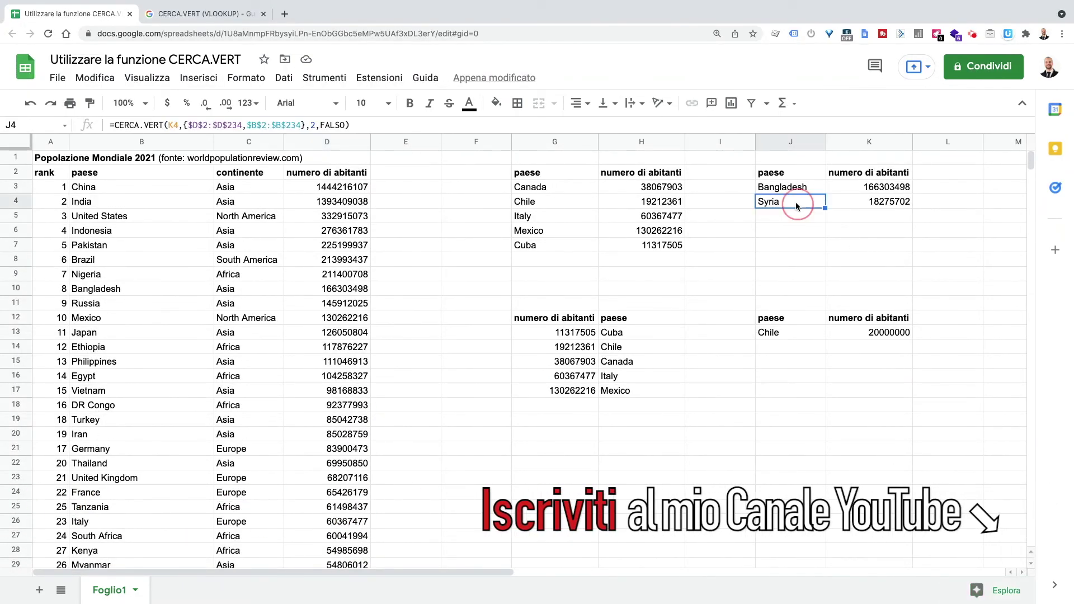